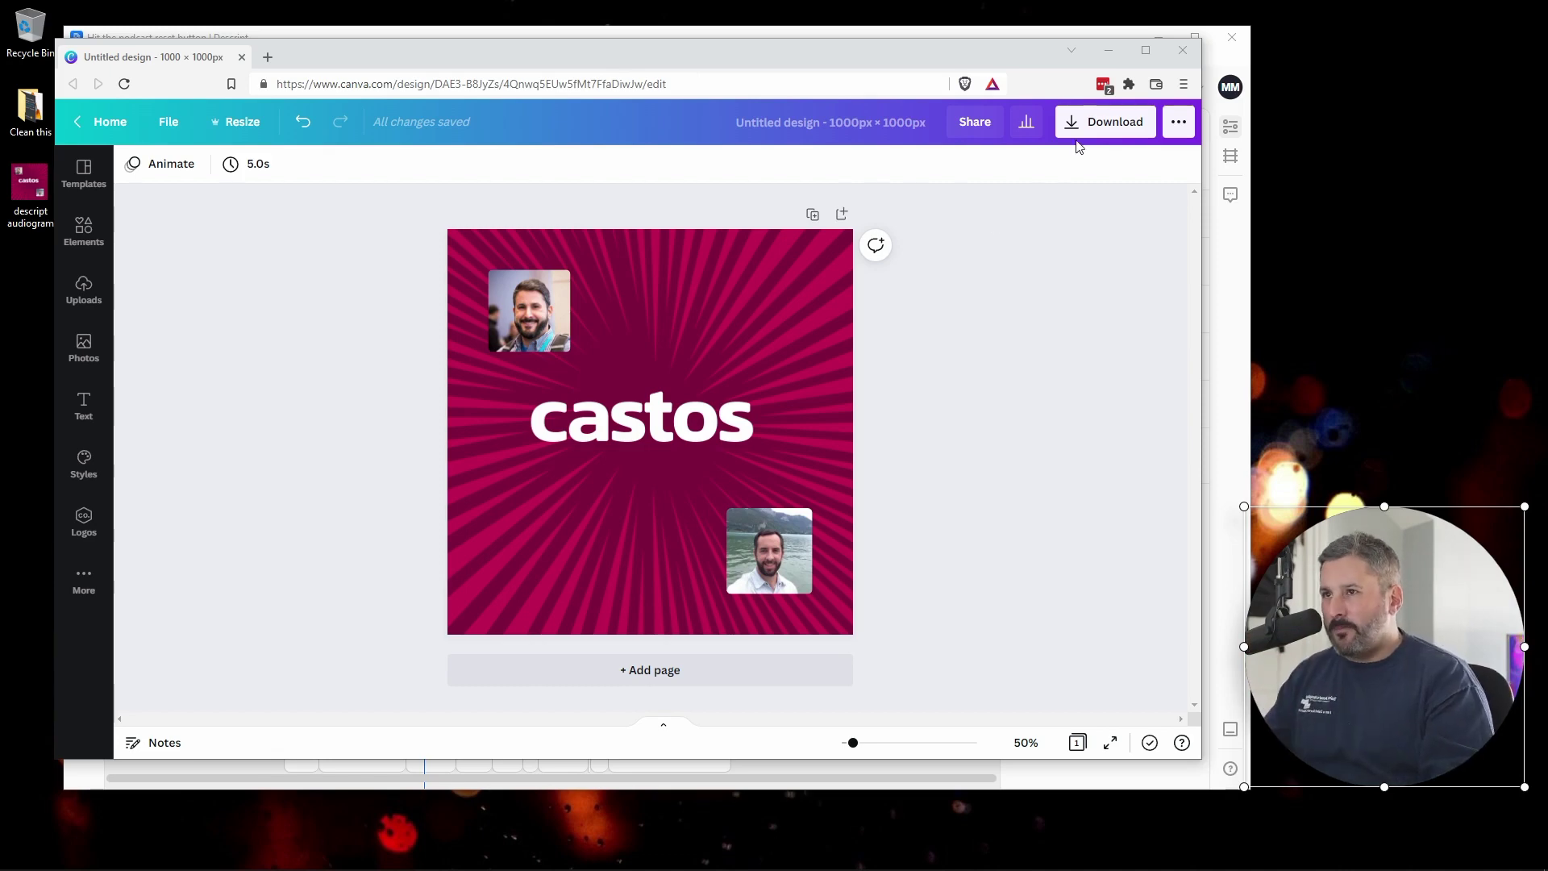
- Minimize the Canva window so the Descript Audiogram composition is visible
click(1108, 50)
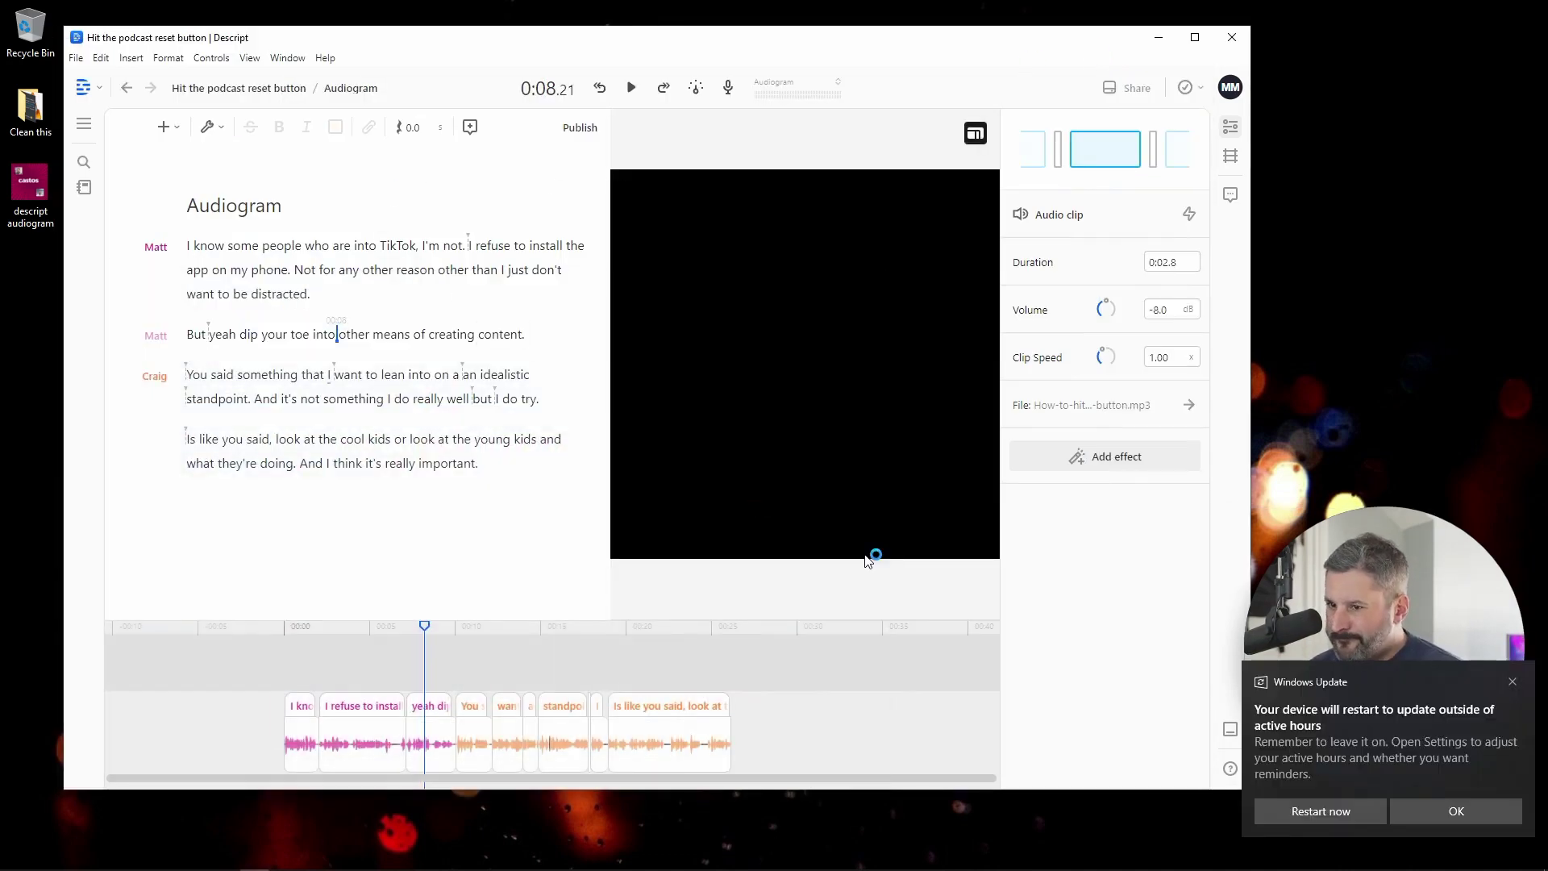
- Dismiss the update notification and drag the descript audiogram image from the desktop into the script
click(1511, 681)
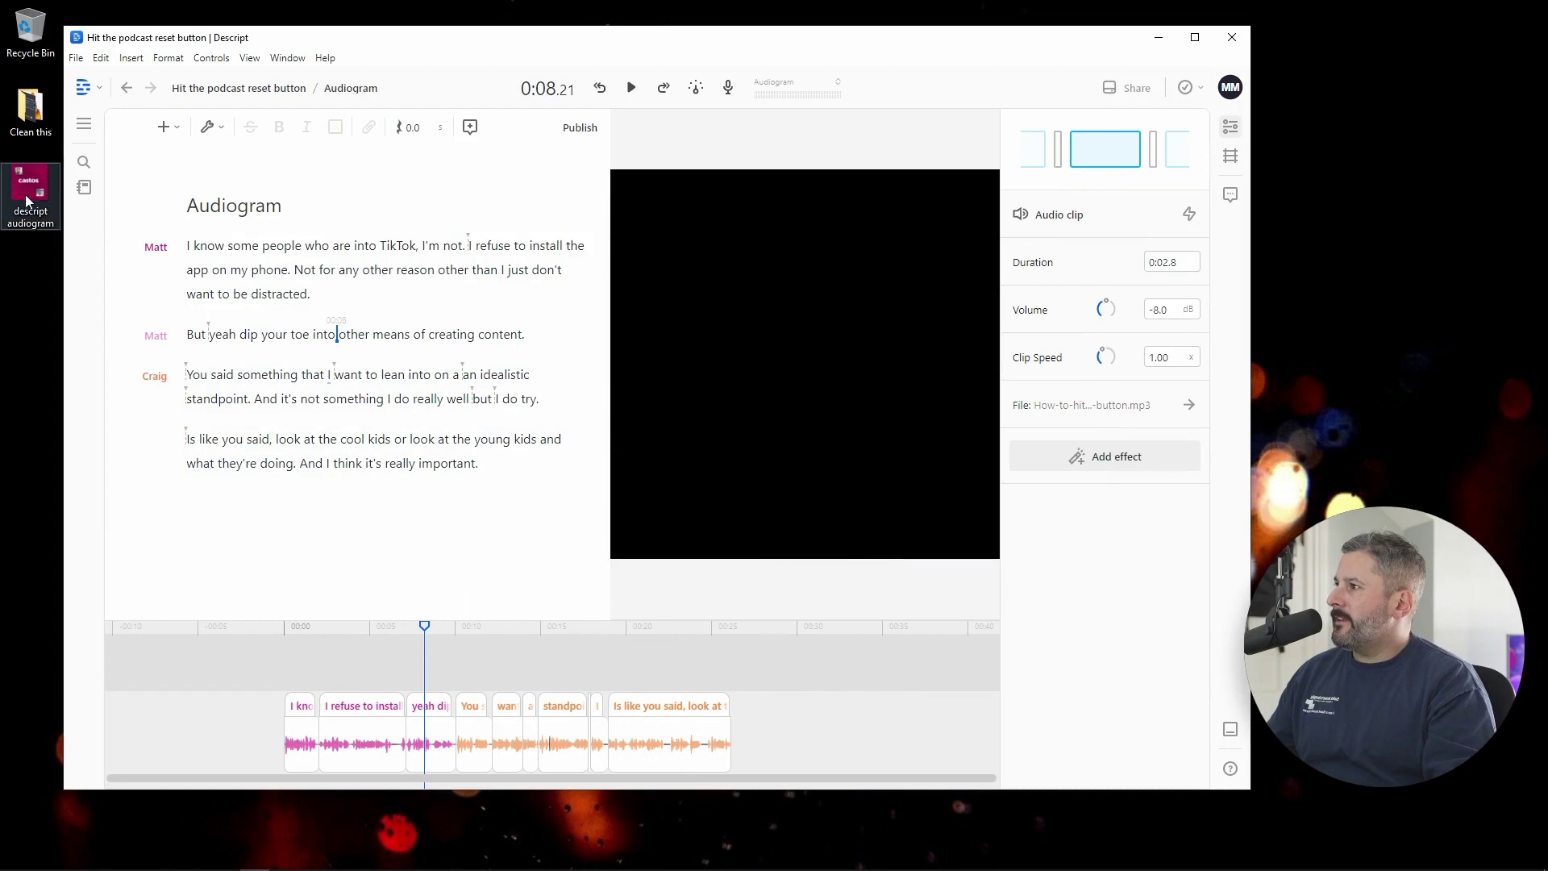
drag(27, 200, 187, 243)
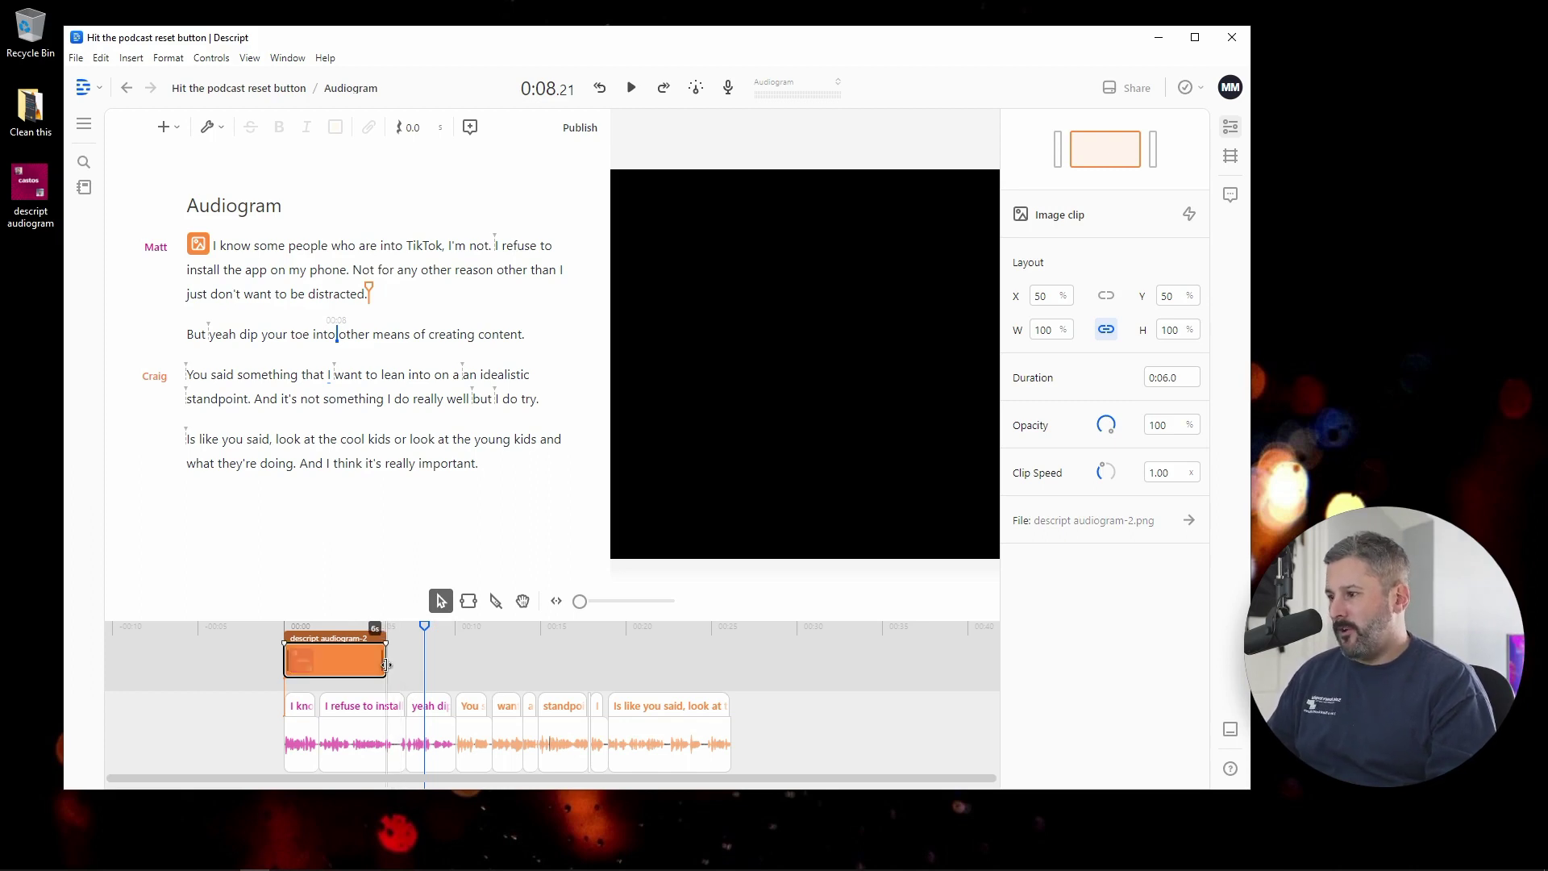
- Stretch the background image clip to the end of the audio, then check it later in the transcript
drag(390, 668, 731, 685)
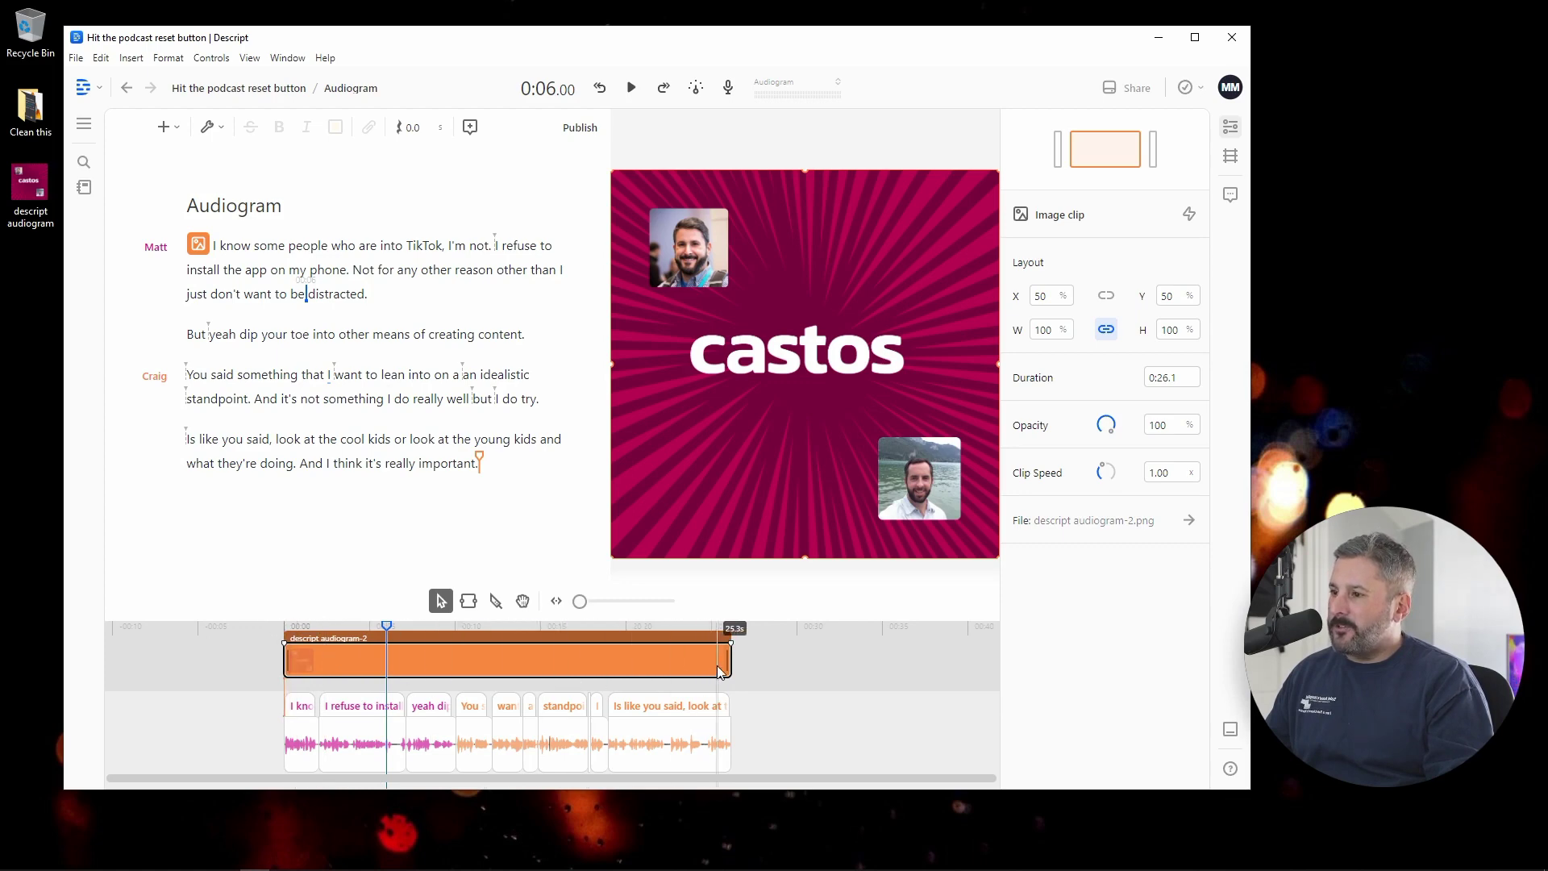
click(309, 329)
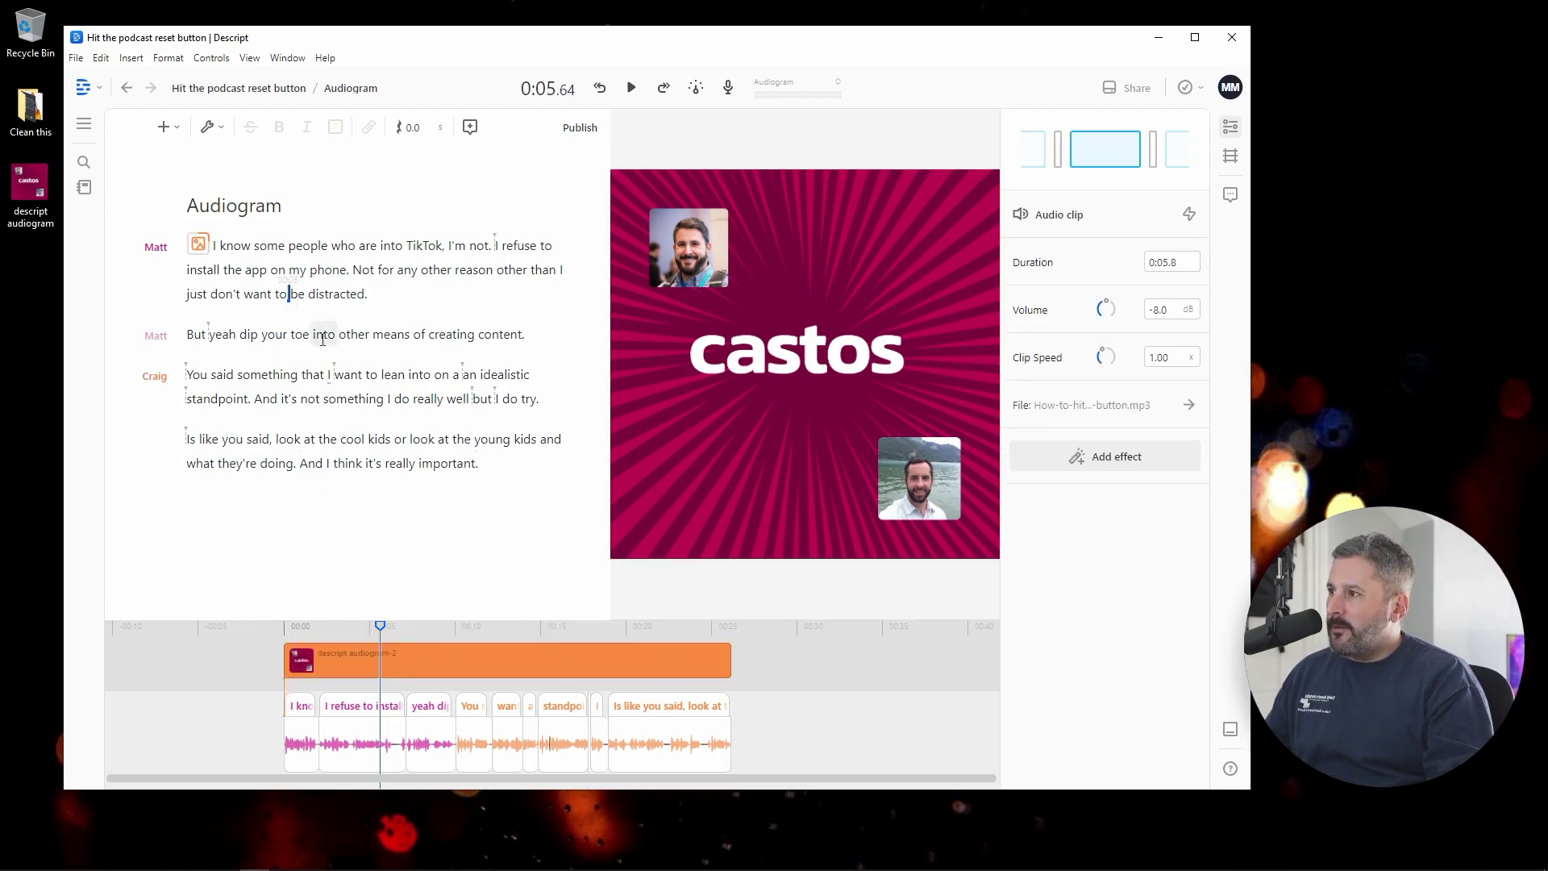
click(300, 374)
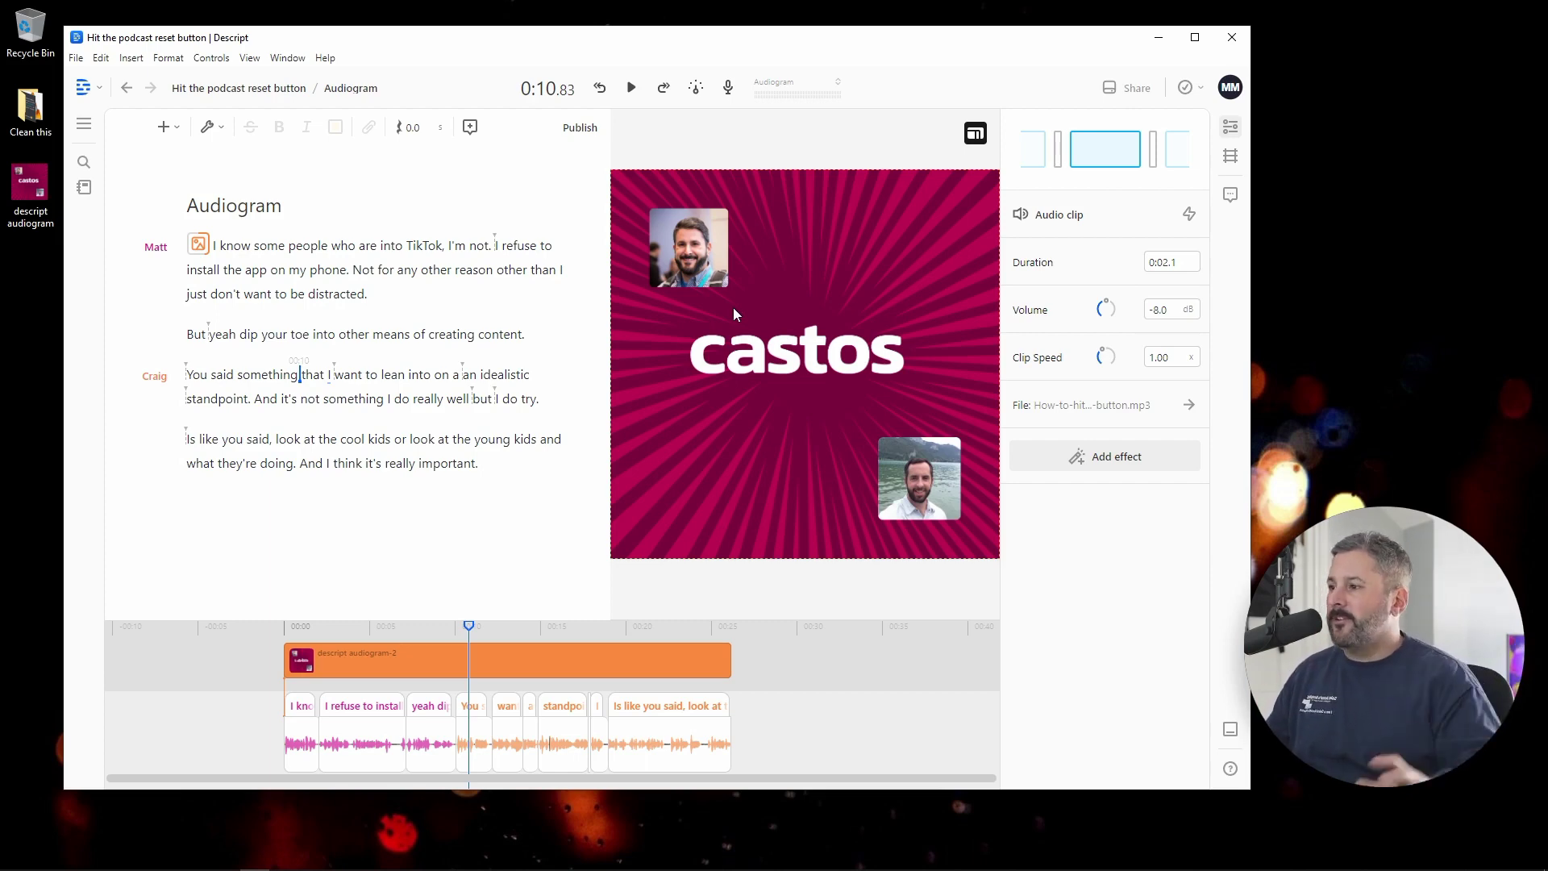
click(214, 244)
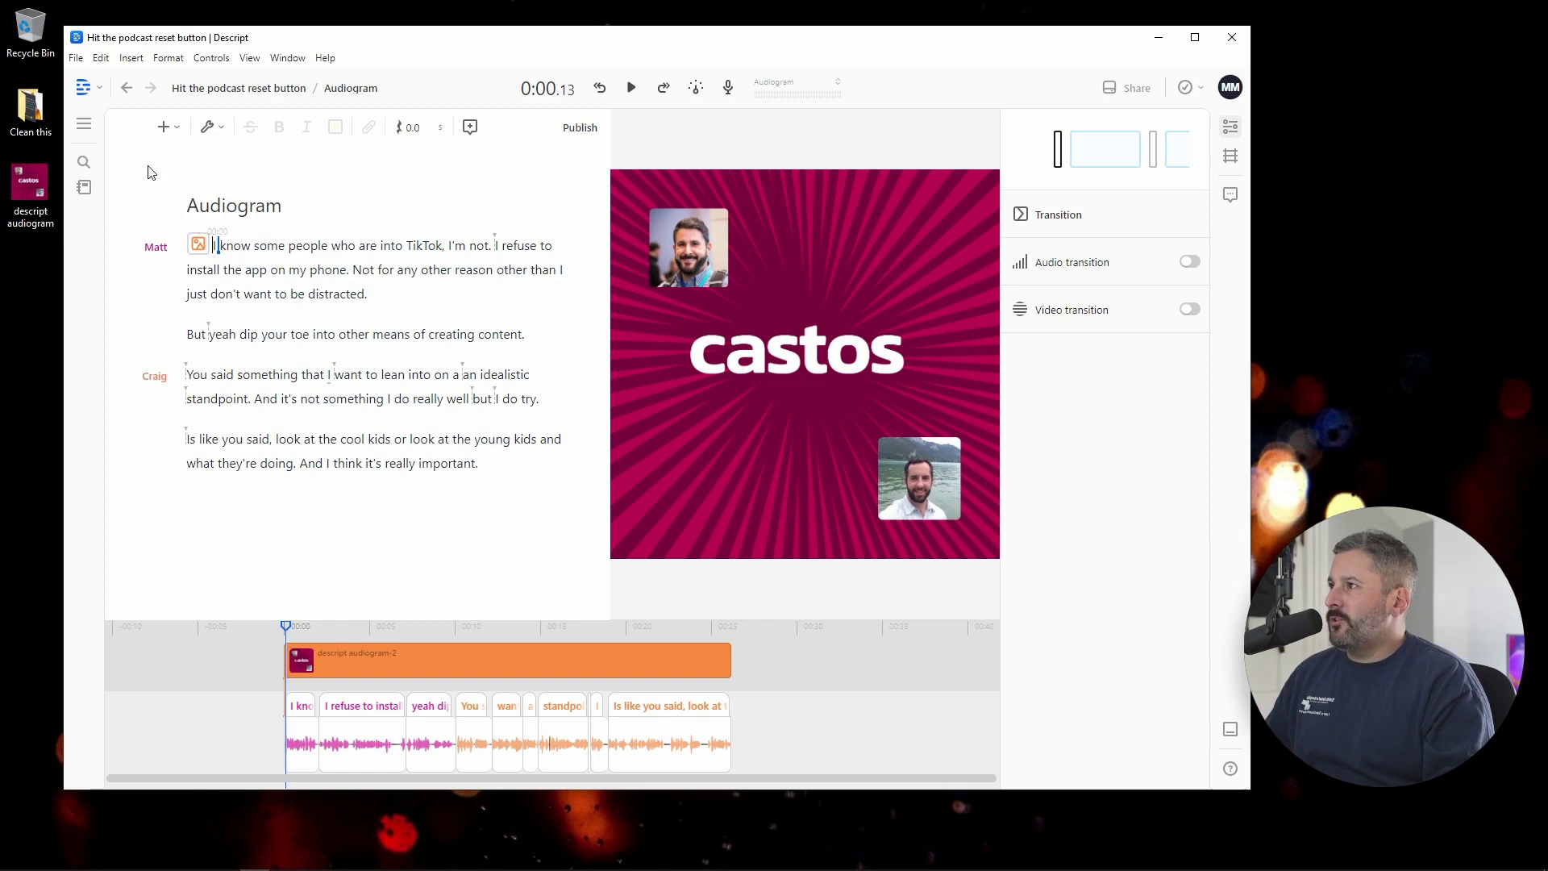
- Insert Fancy Captions and move the caption box up beside the top photo
click(164, 127)
scroll(550, 413, down, 1)
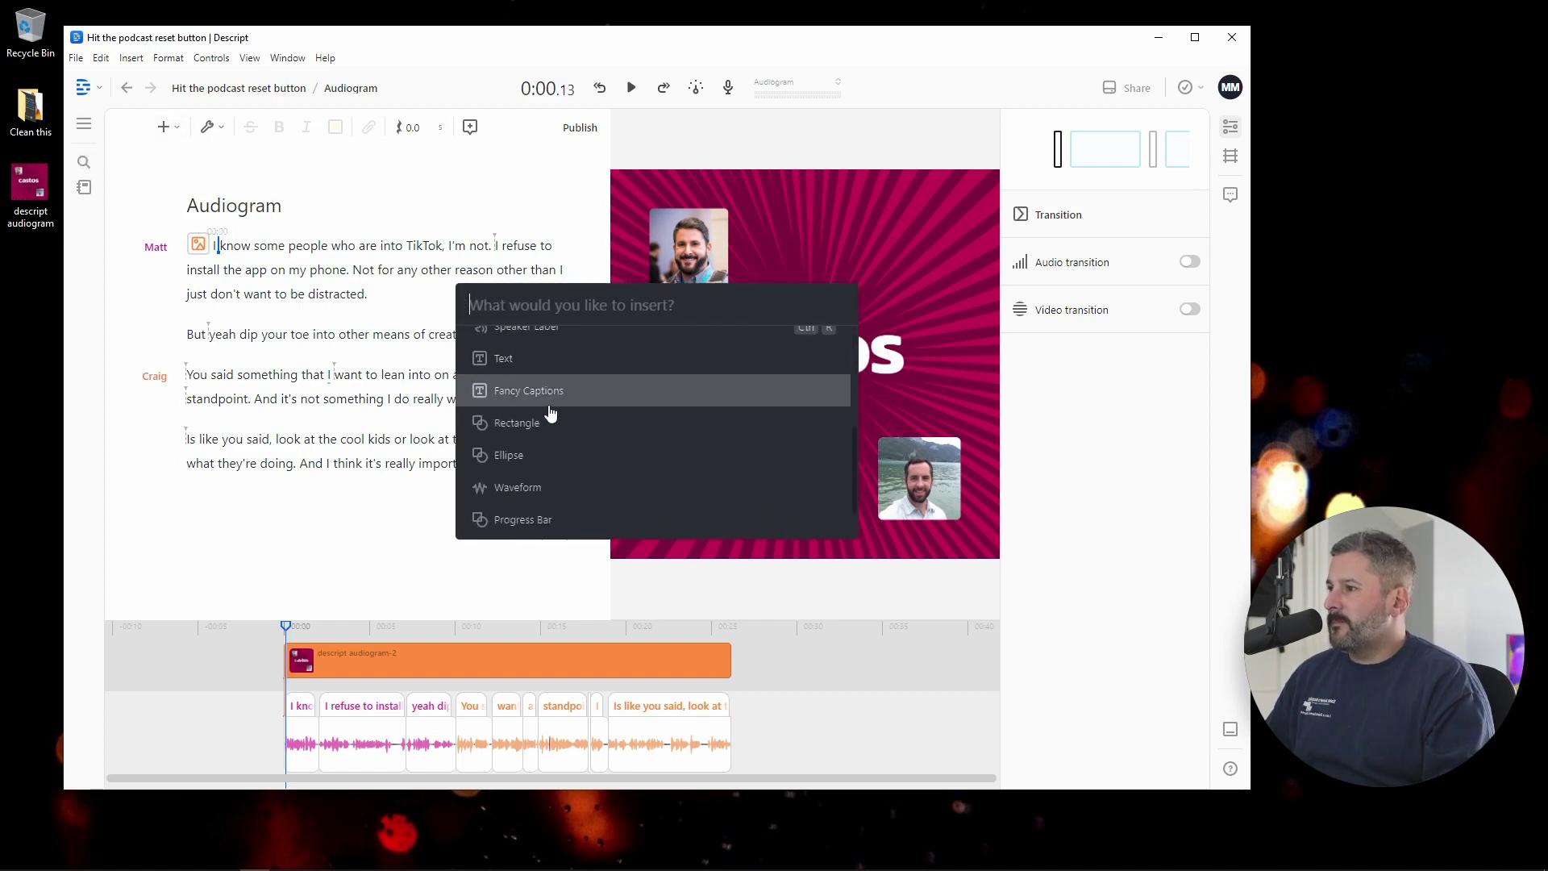
scroll(571, 401, down, 1)
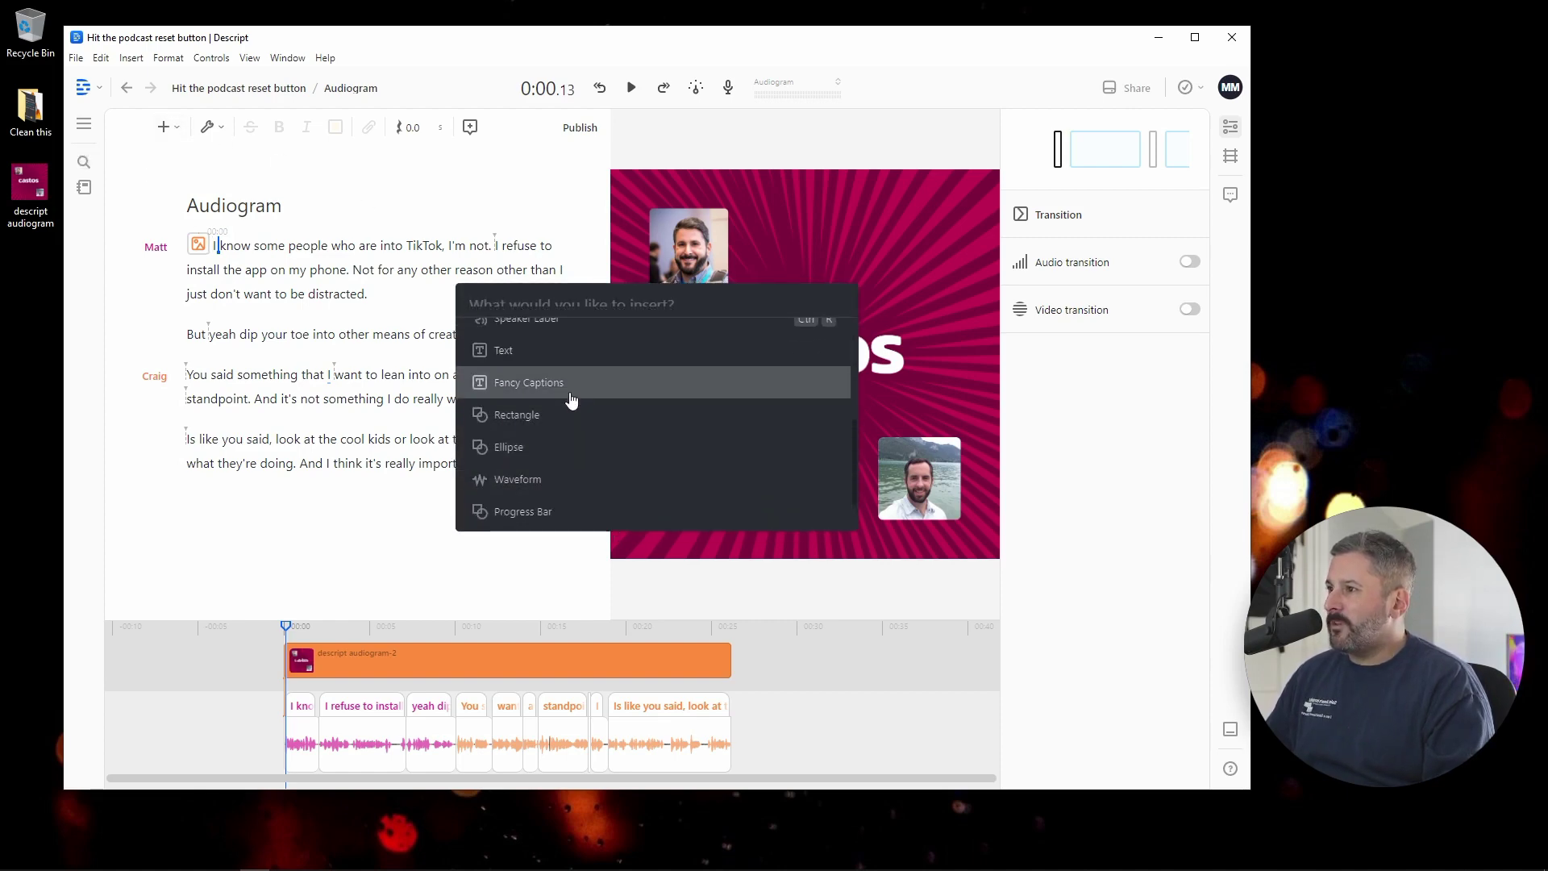
click(571, 399)
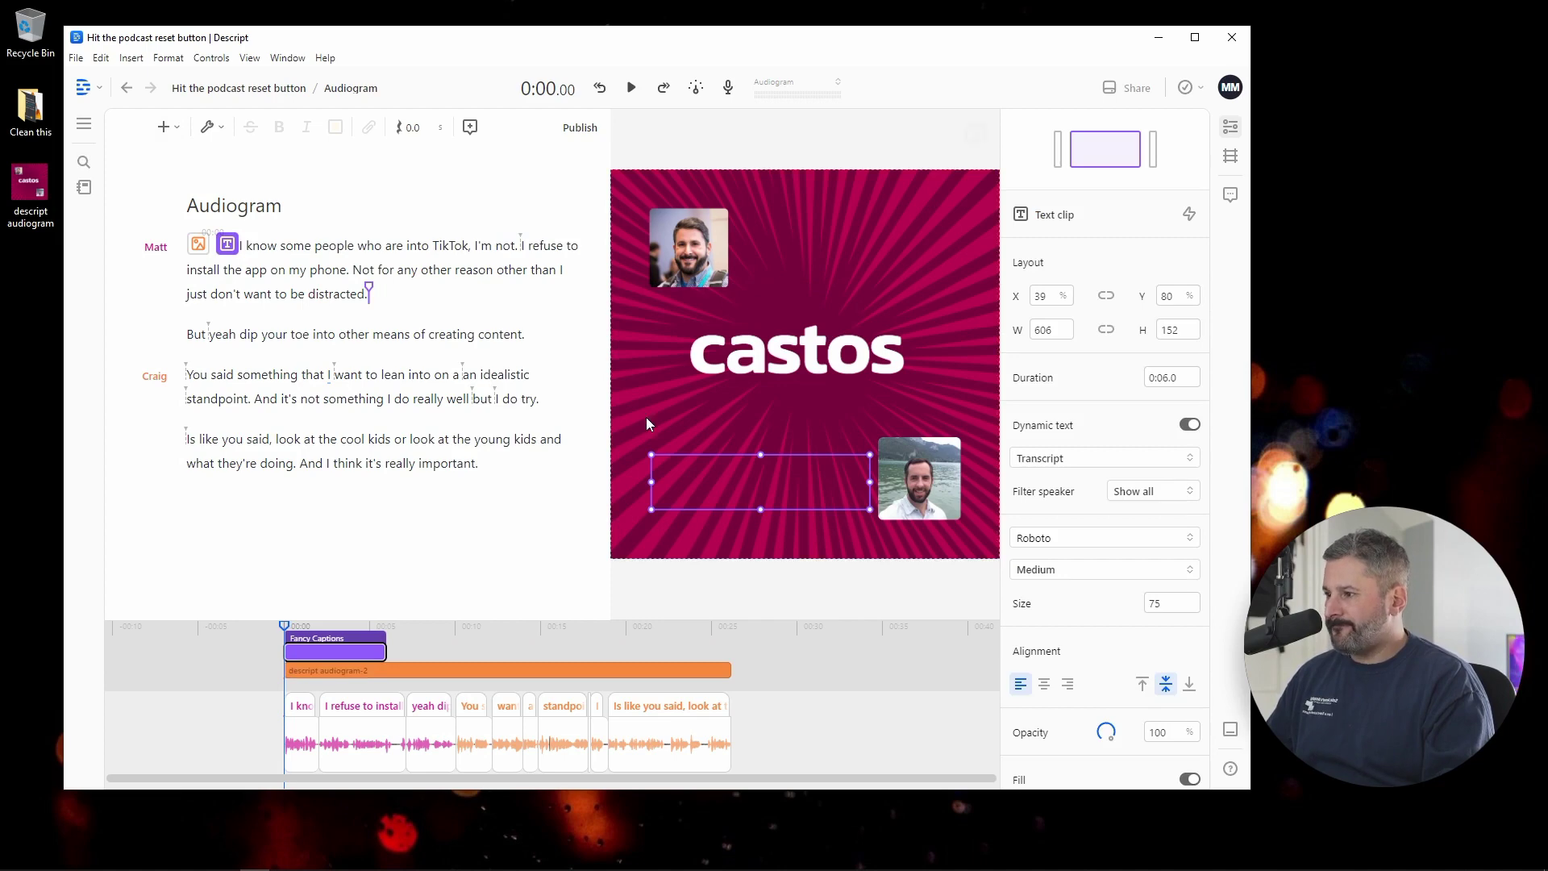
drag(753, 482, 835, 249)
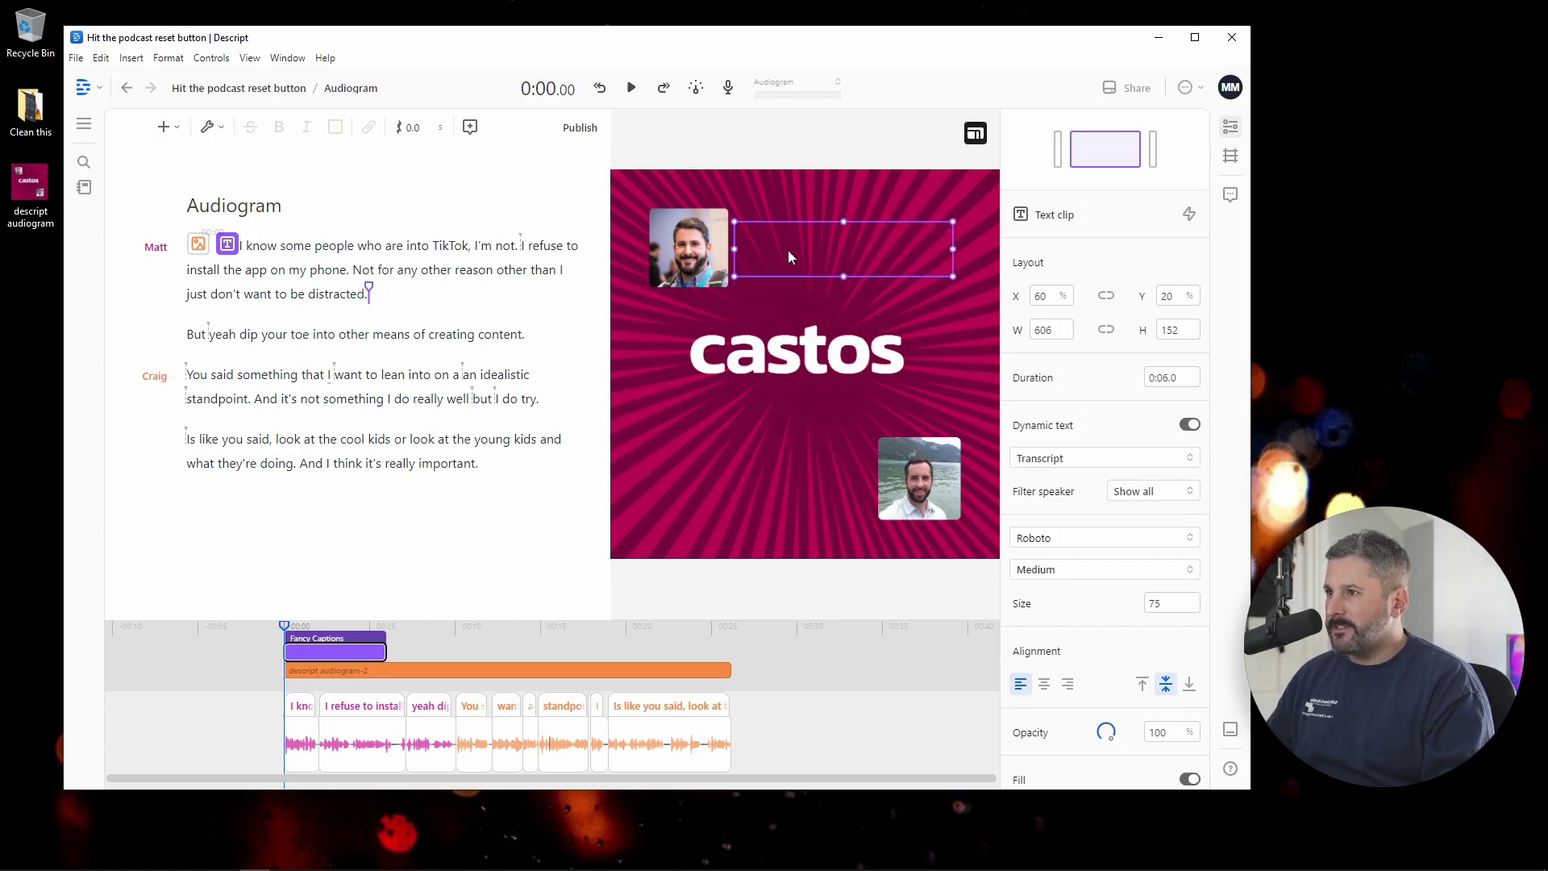
- Lengthen the caption clip to about 10.4 seconds, covering the first speaker's lines
click(395, 650)
drag(395, 651, 449, 778)
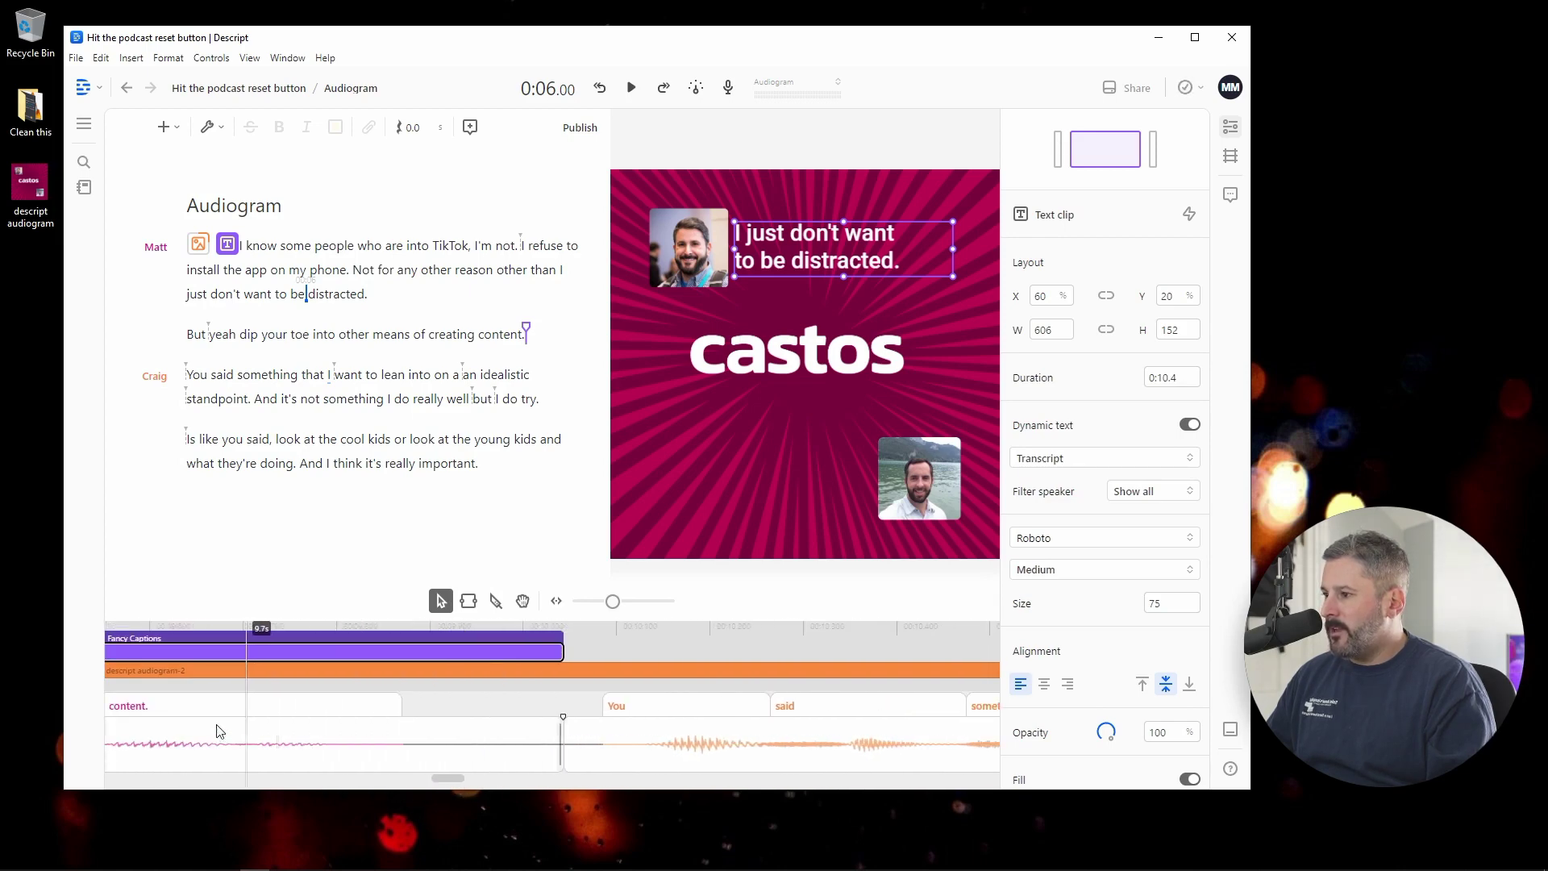
scroll(356, 703, down, 2)
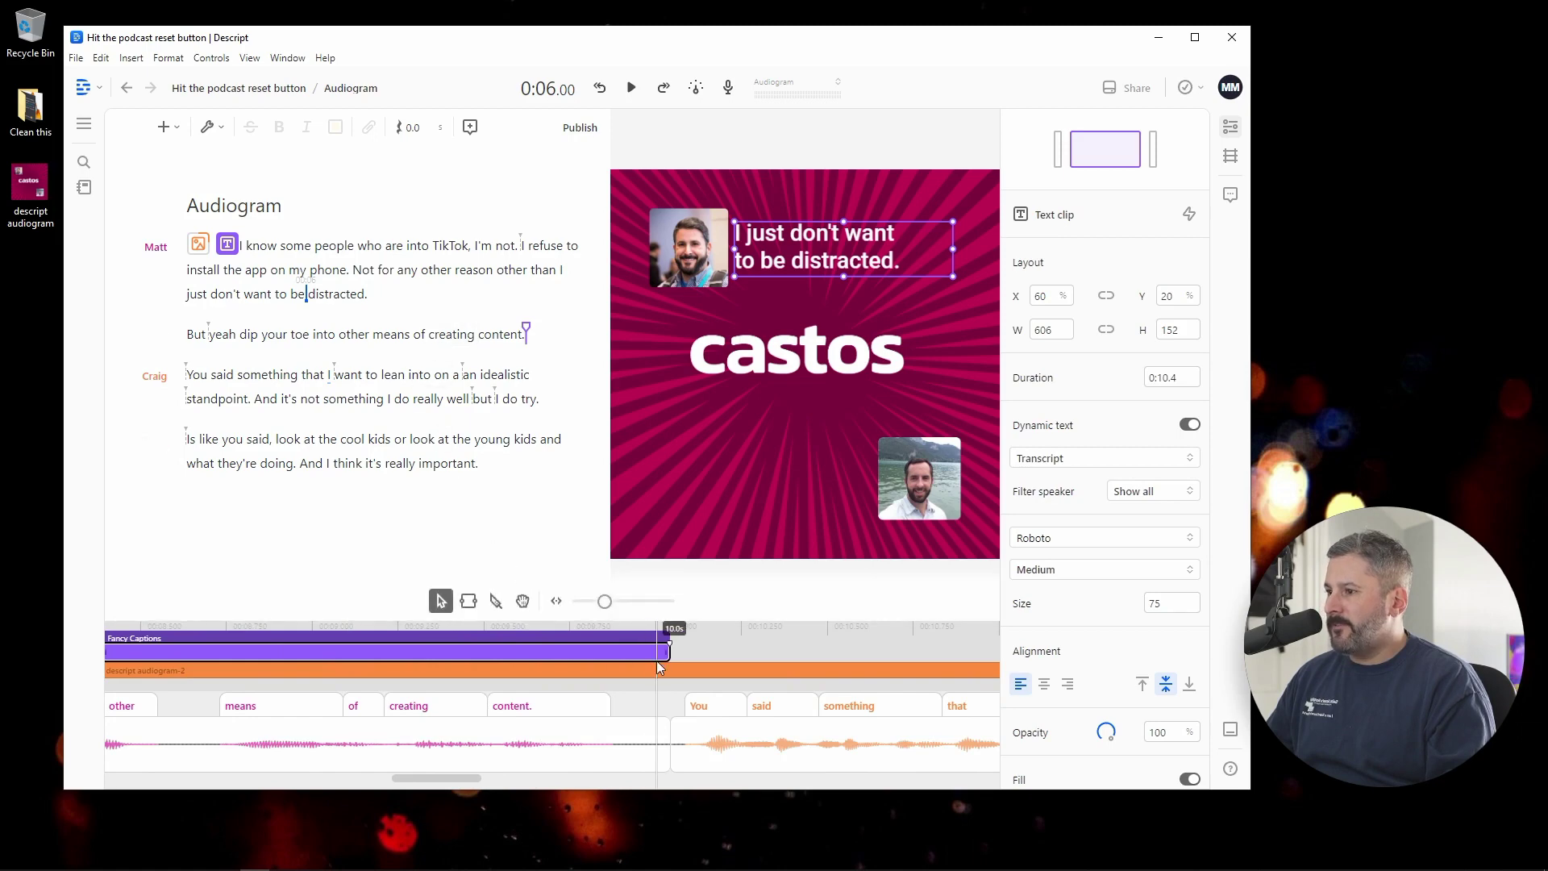
click(677, 638)
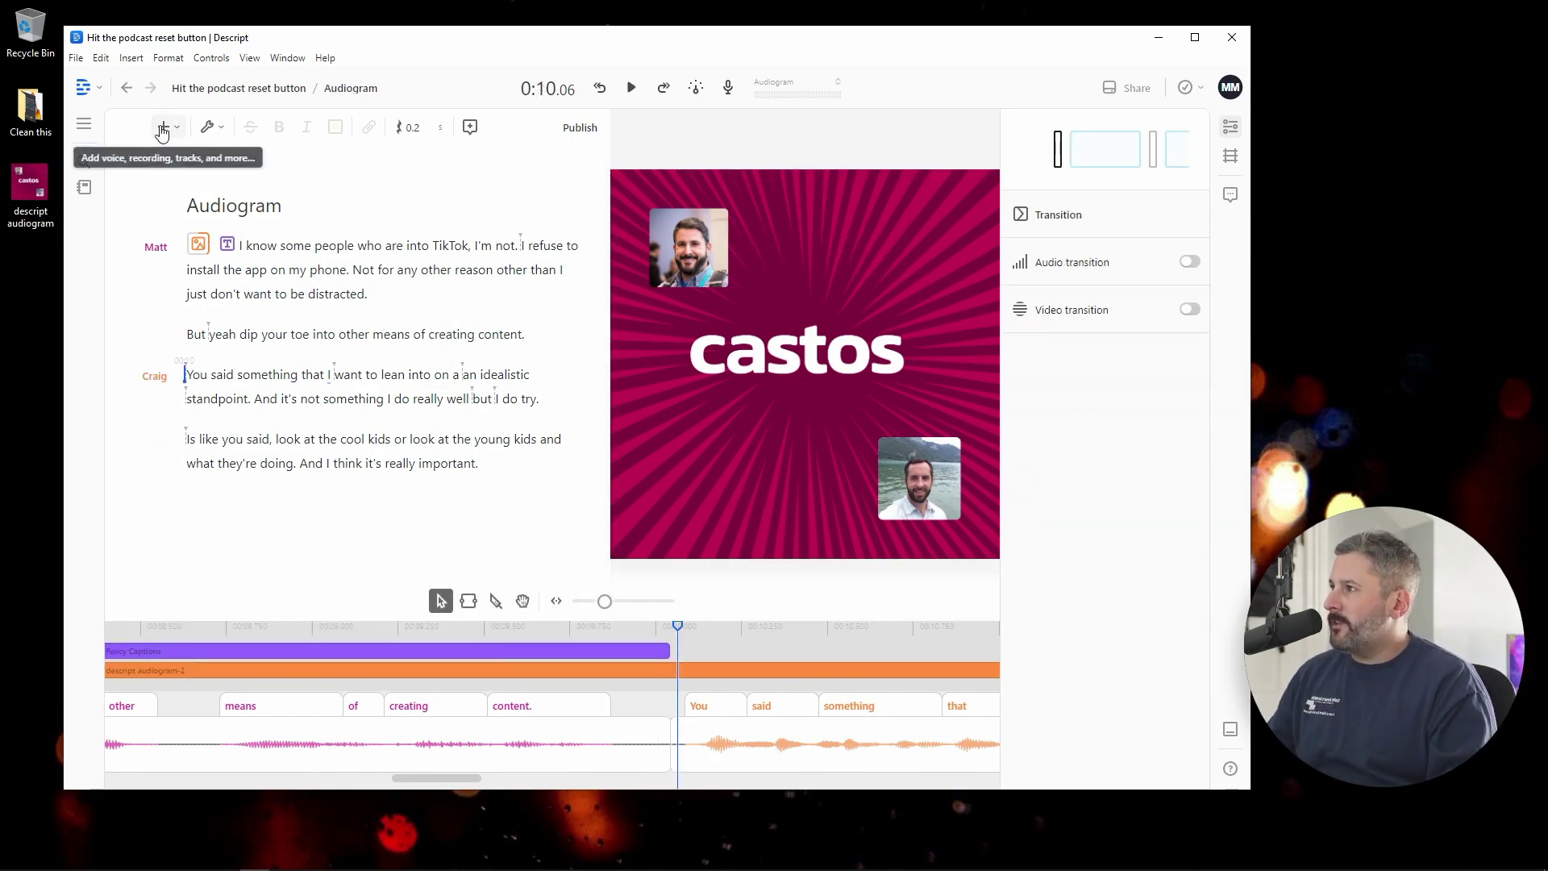
- Insert Fancy Captions at the second speaker's word 'You' and extend them to the audio's end
click(186, 374)
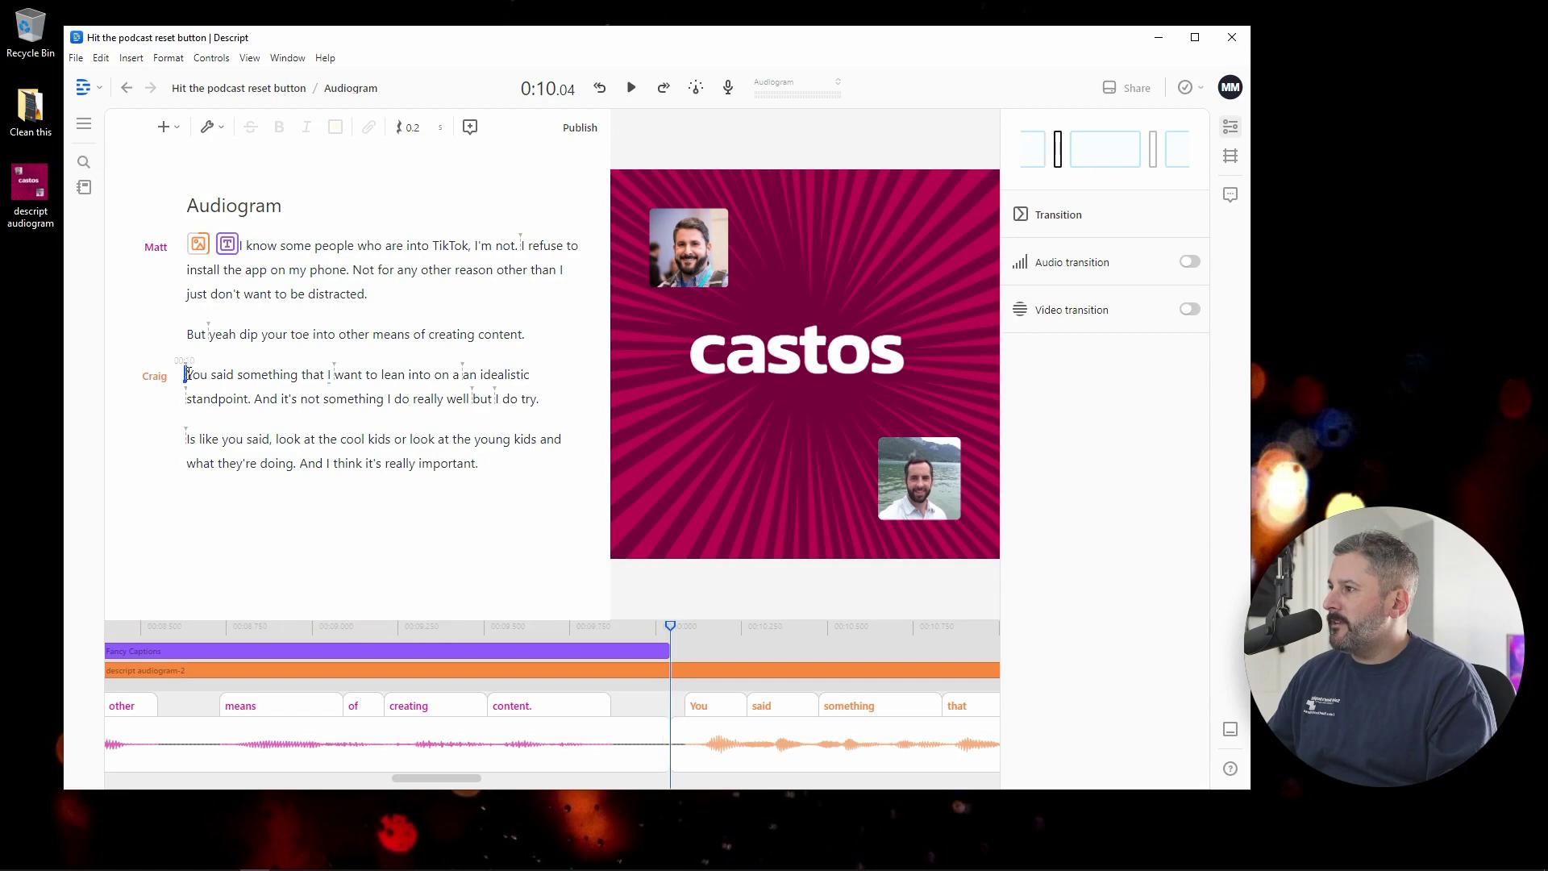
click(166, 126)
scroll(528, 483, down, 3)
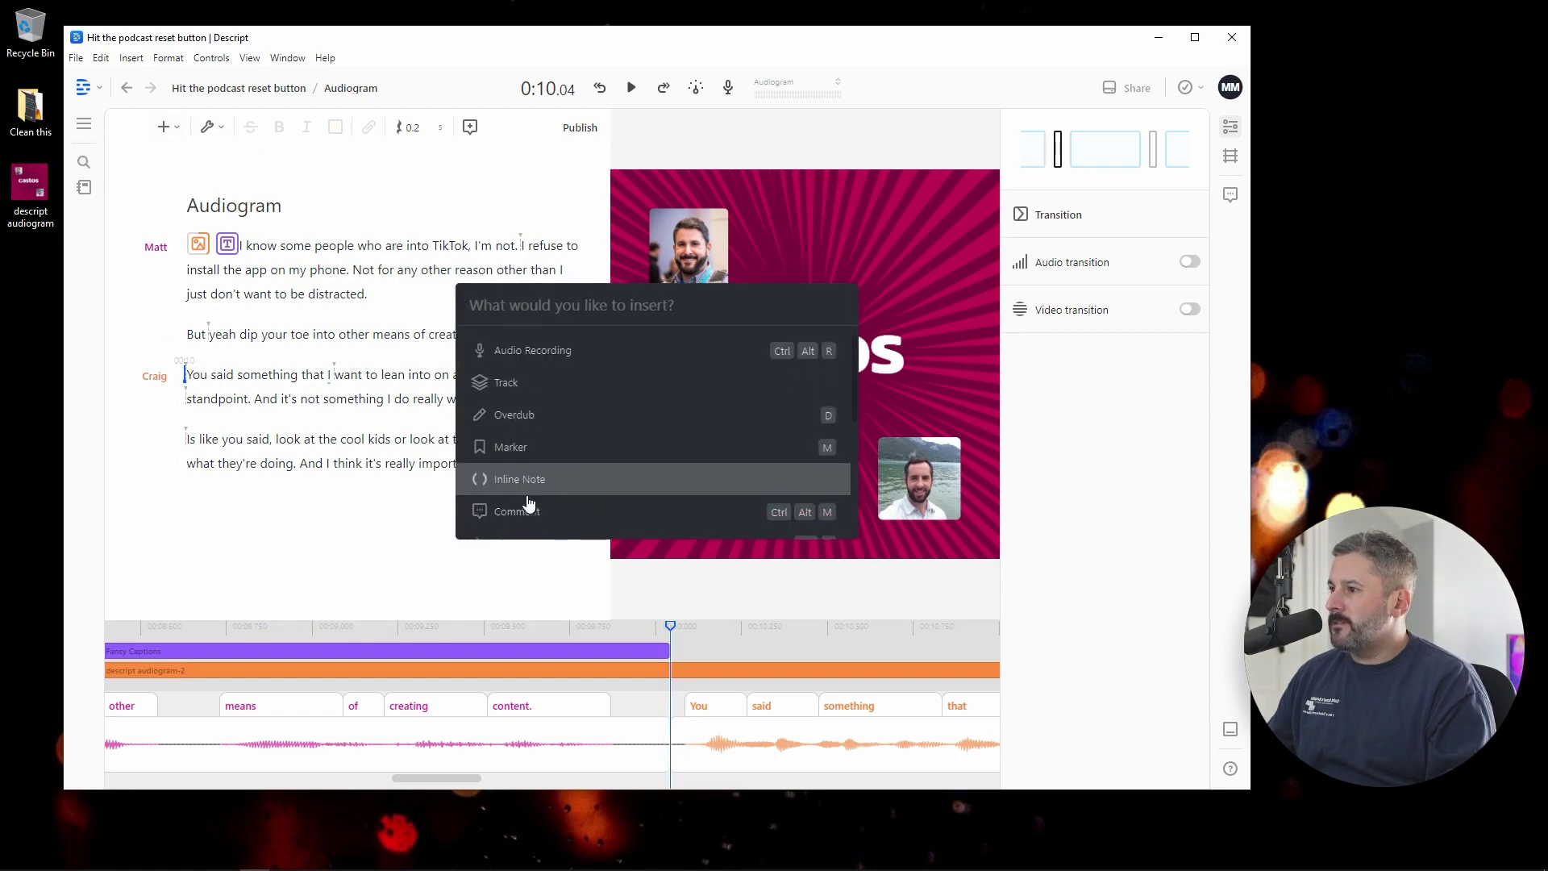
click(535, 483)
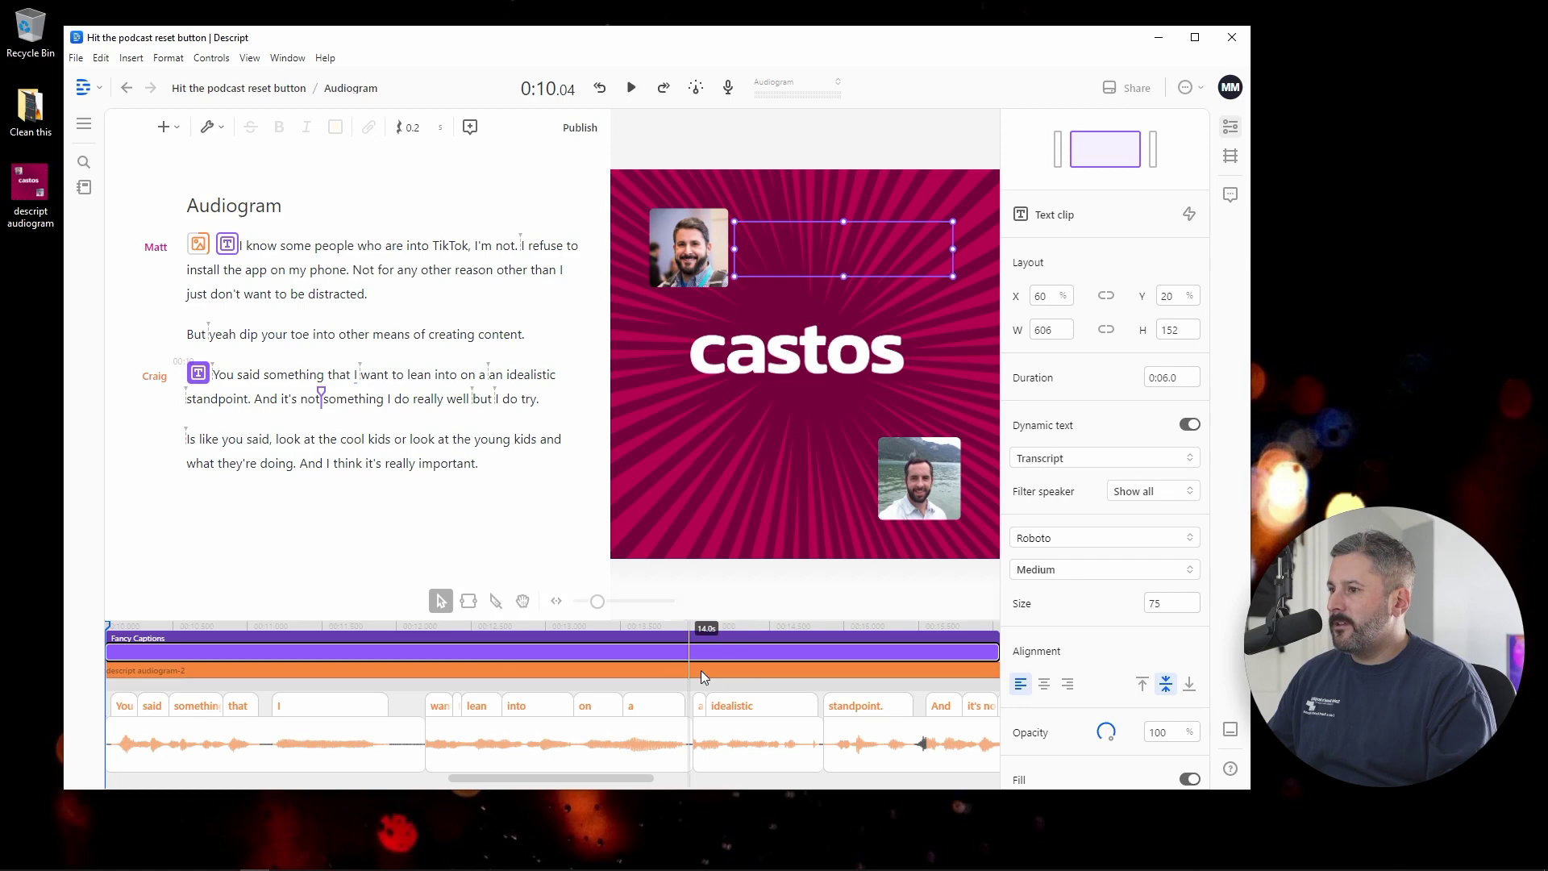
scroll(700, 670, down, 5)
drag(748, 651, 947, 663)
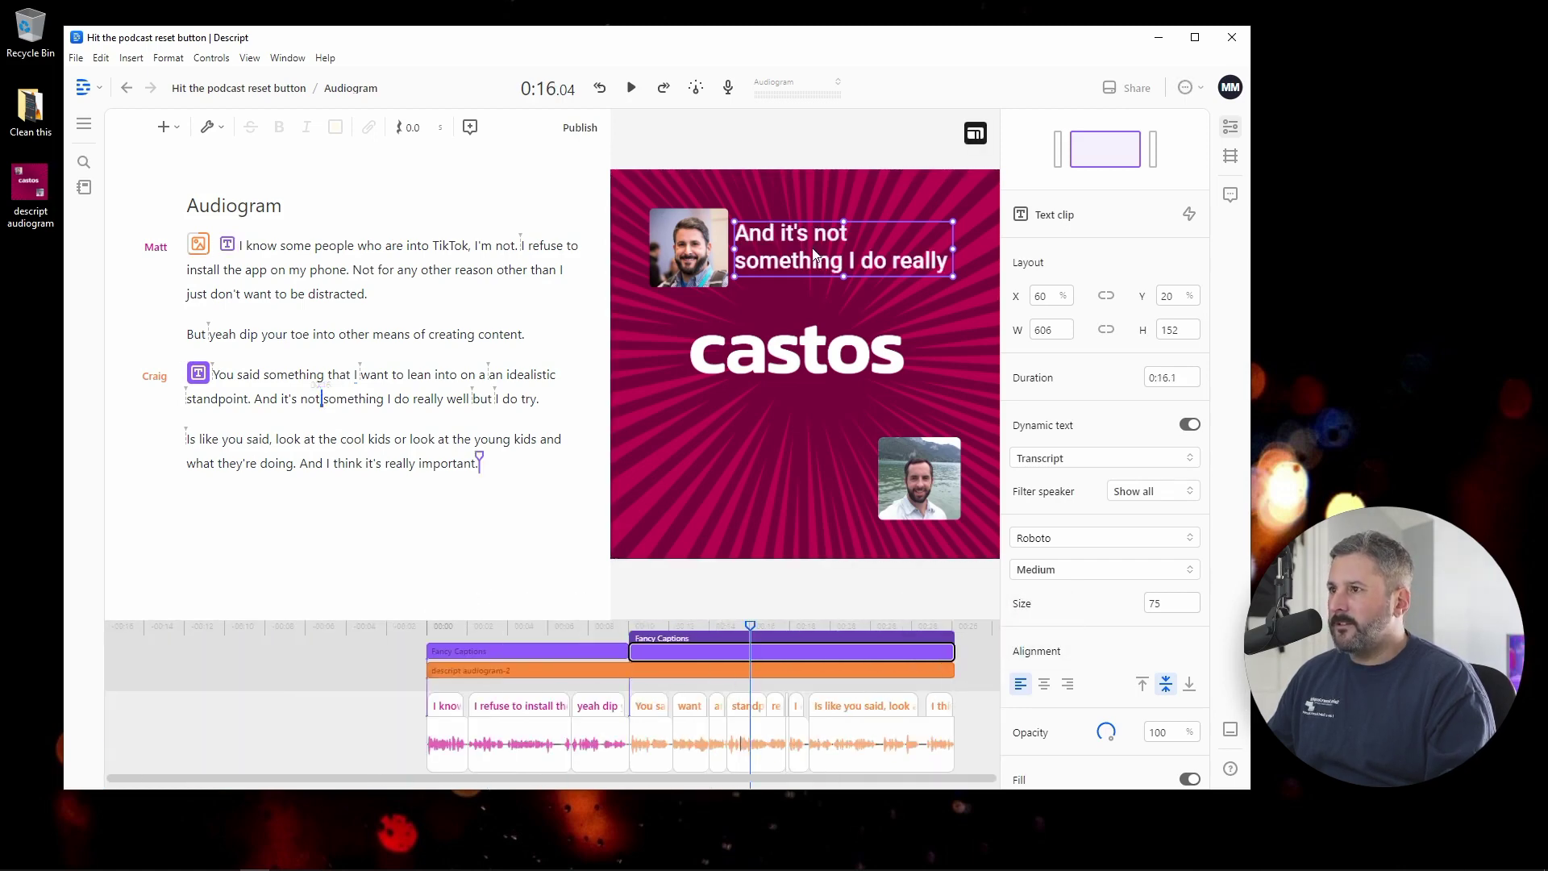
- Move the second caption box down beside the lower photo and return to the beginning
drag(809, 254, 727, 485)
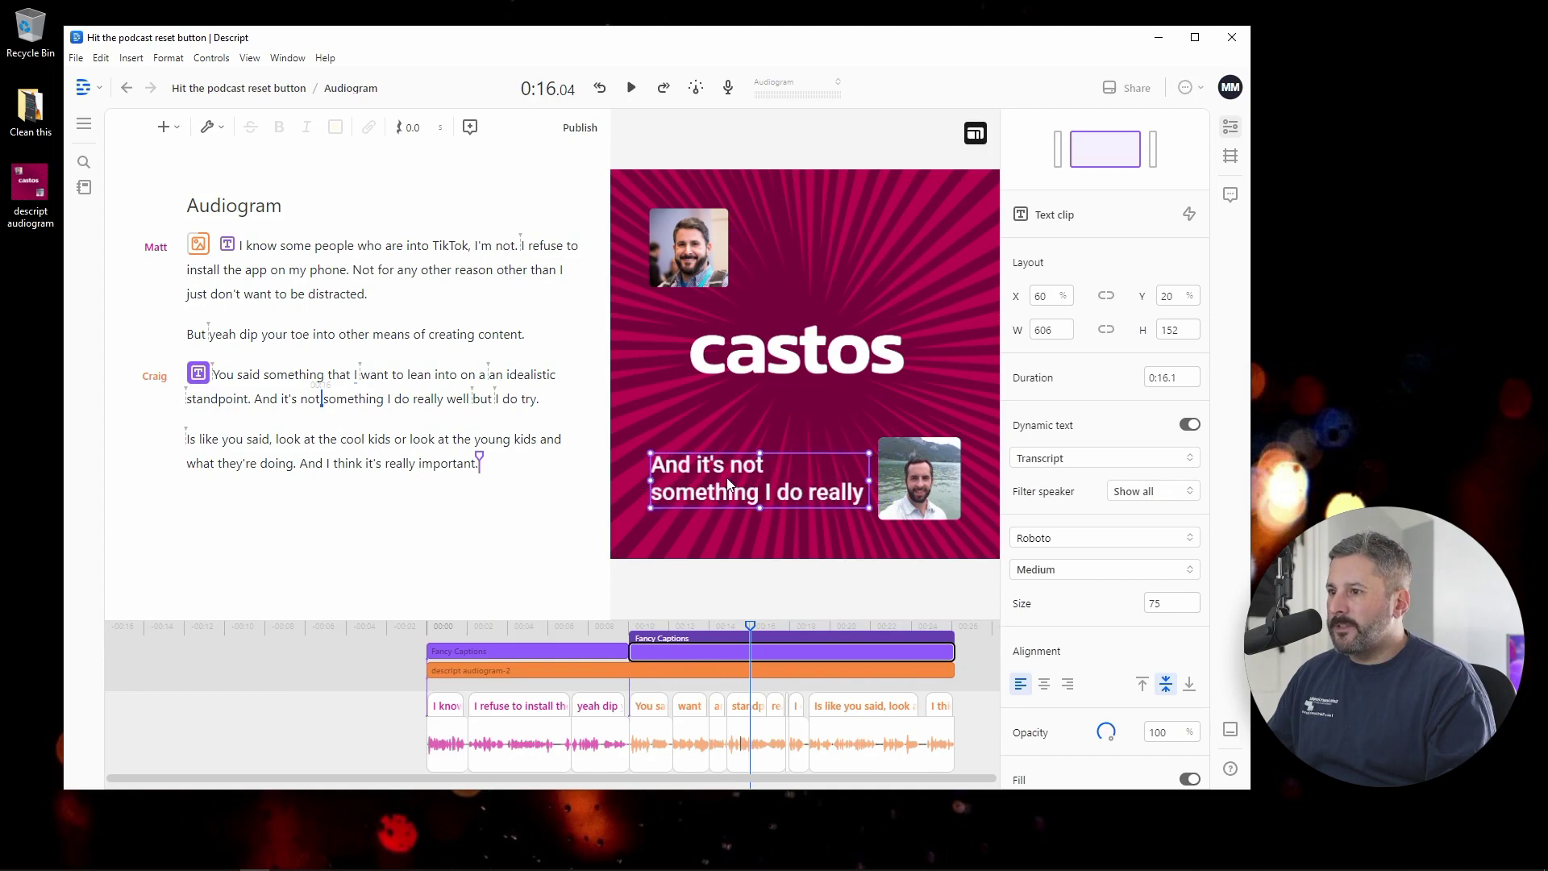
scroll(442, 635, right, 3)
click(444, 627)
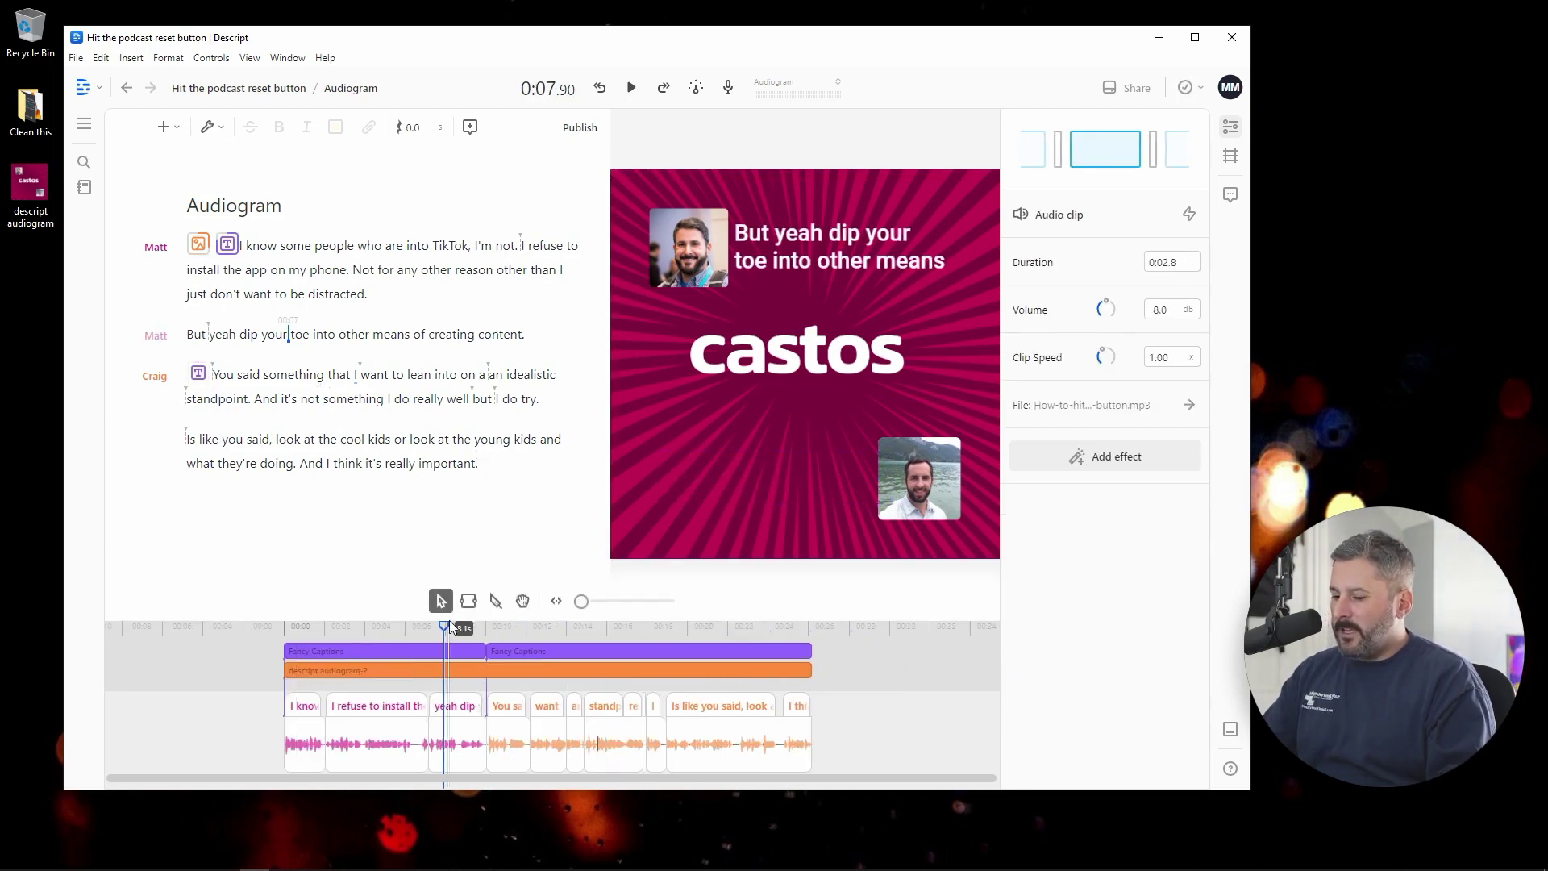
key(Home)
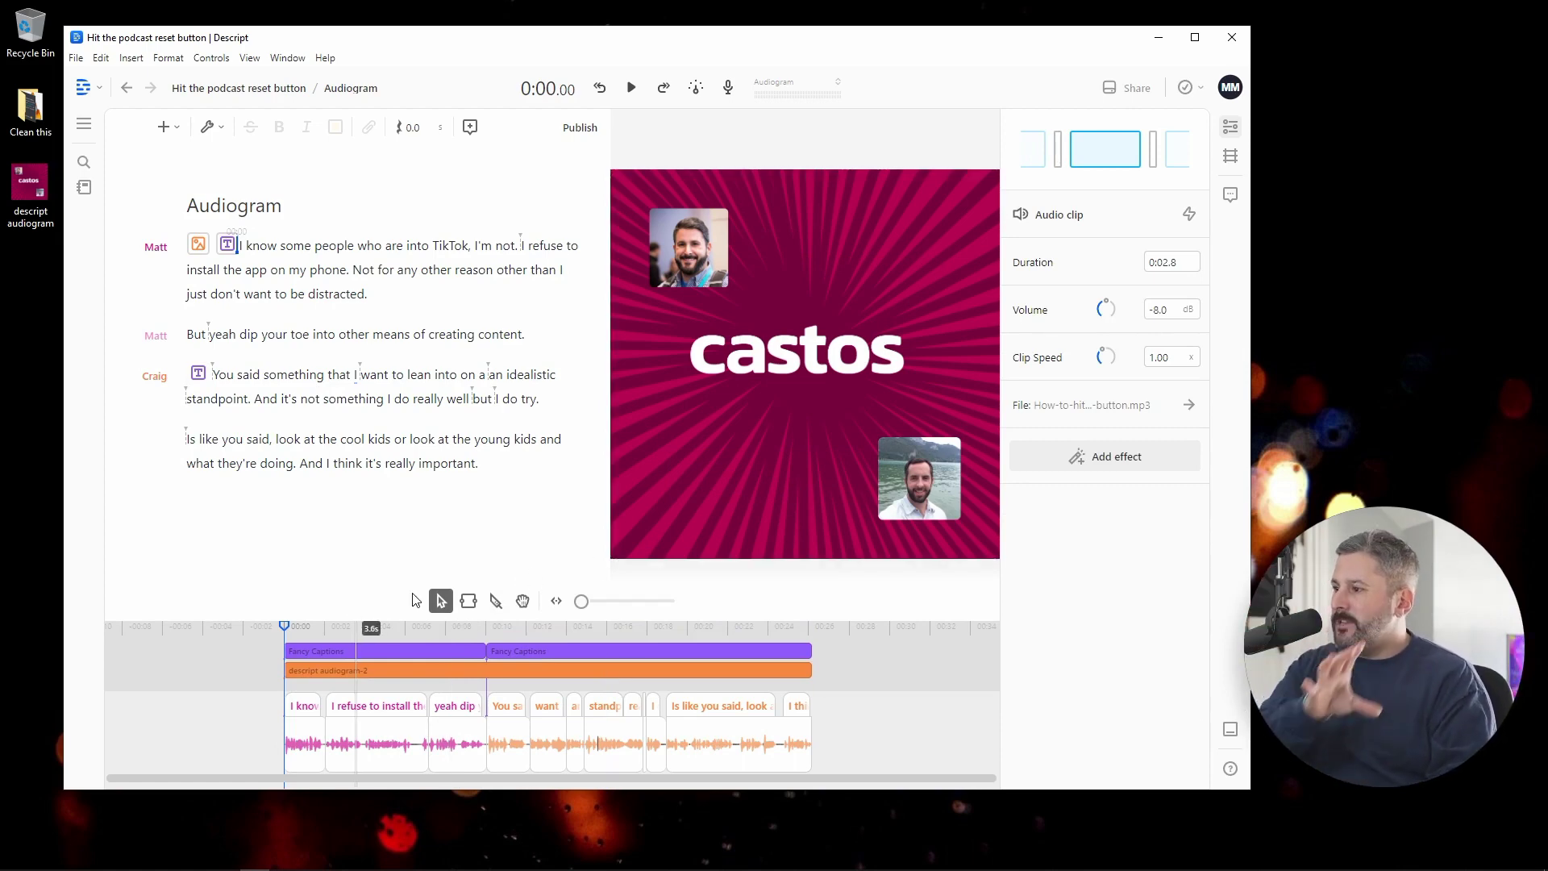
key(space)
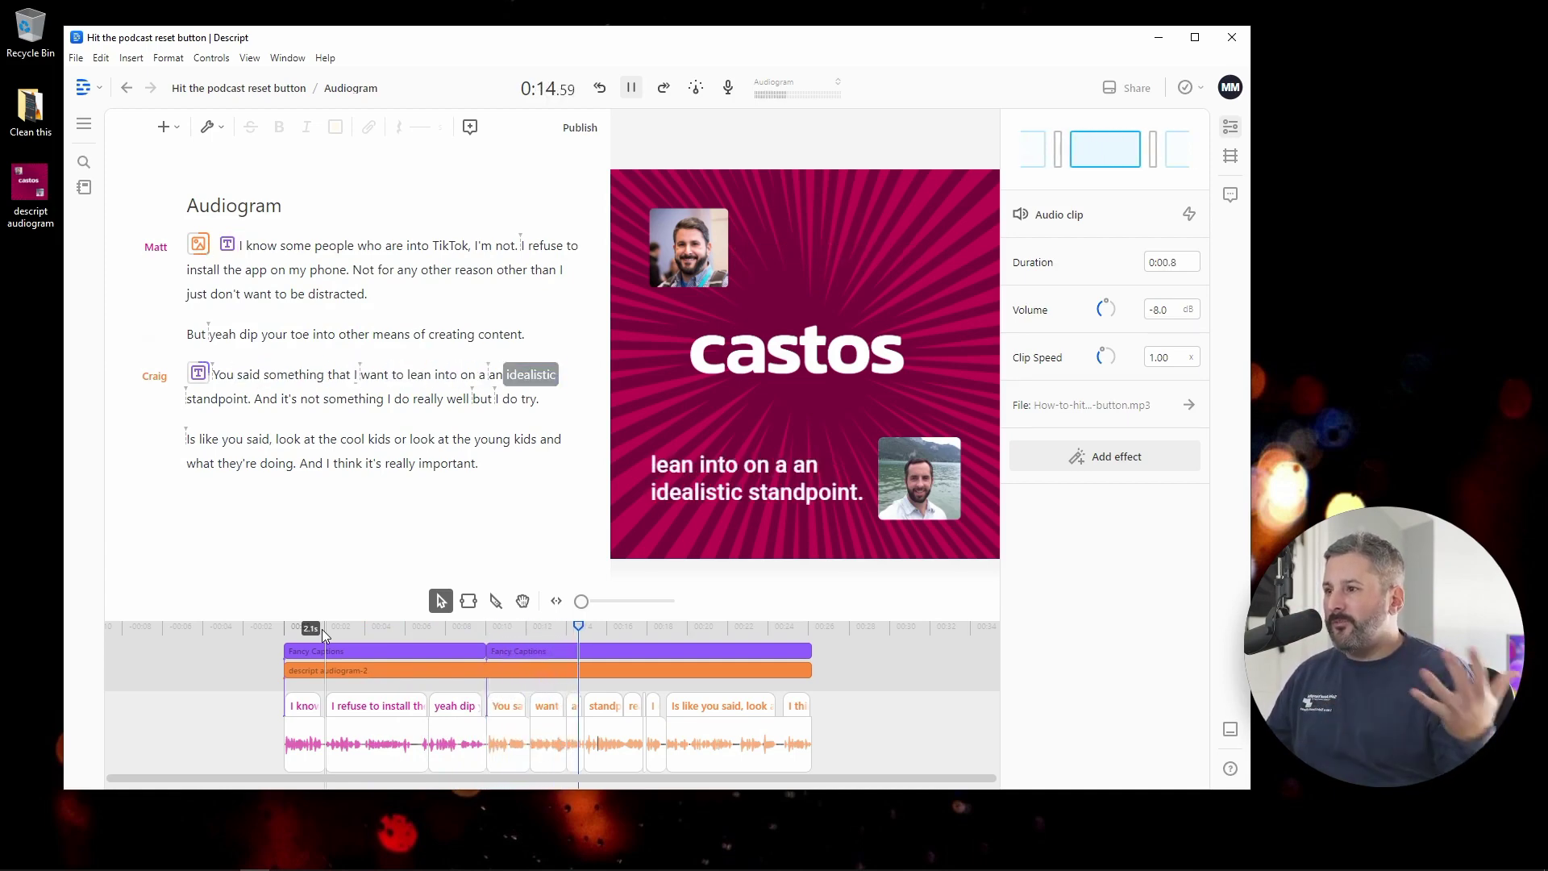
key(space)
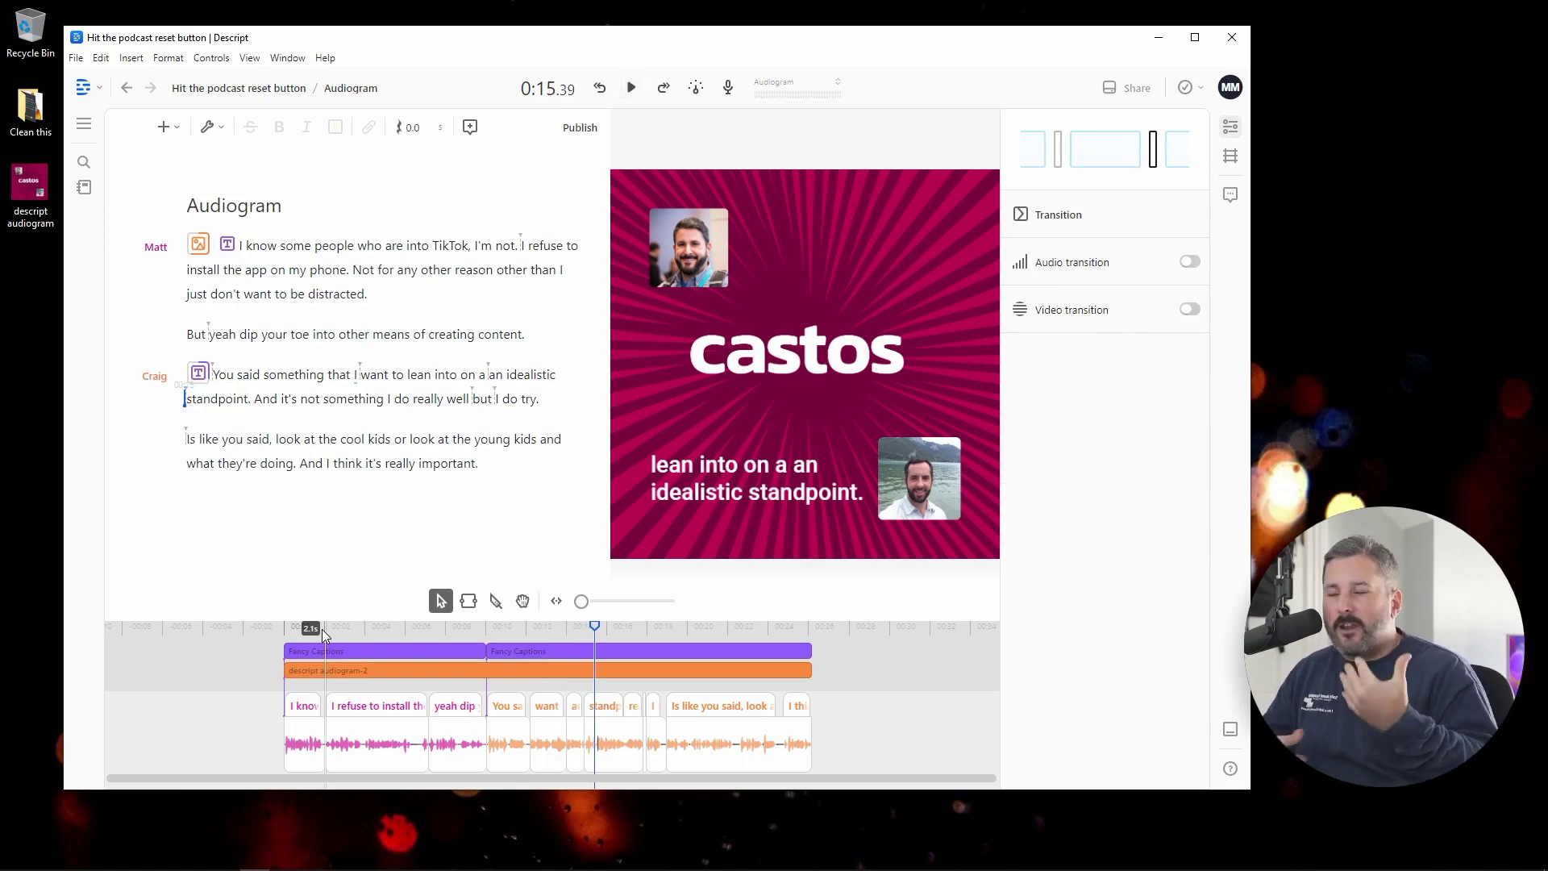
- Switch on Word-level animation for the first and second speakers' Fancy Captions clips
click(228, 244)
scroll(1137, 634, down, 3)
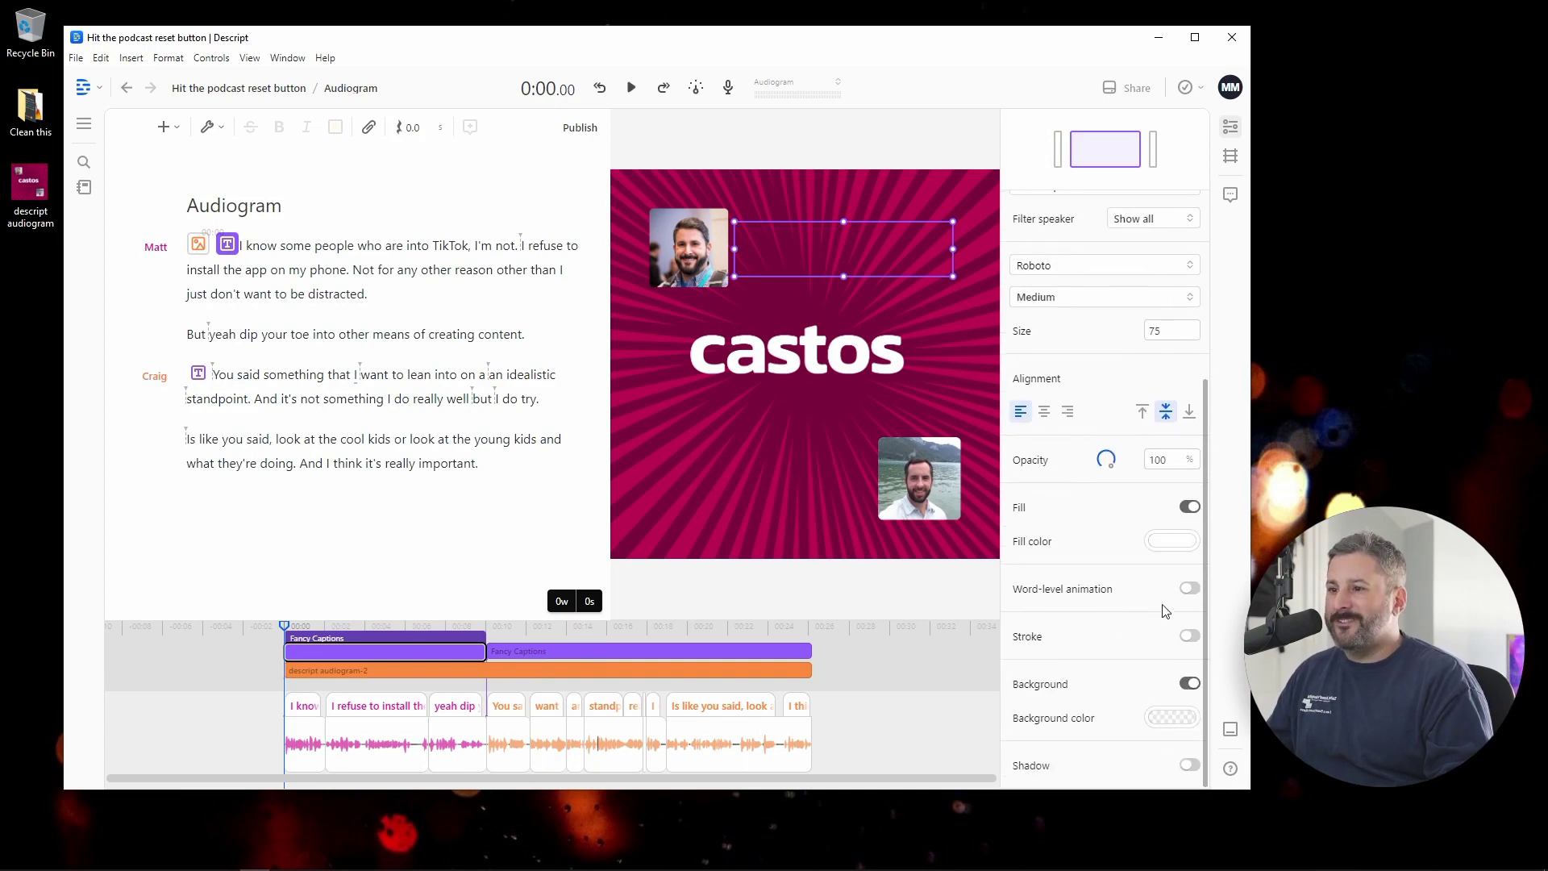
click(1189, 590)
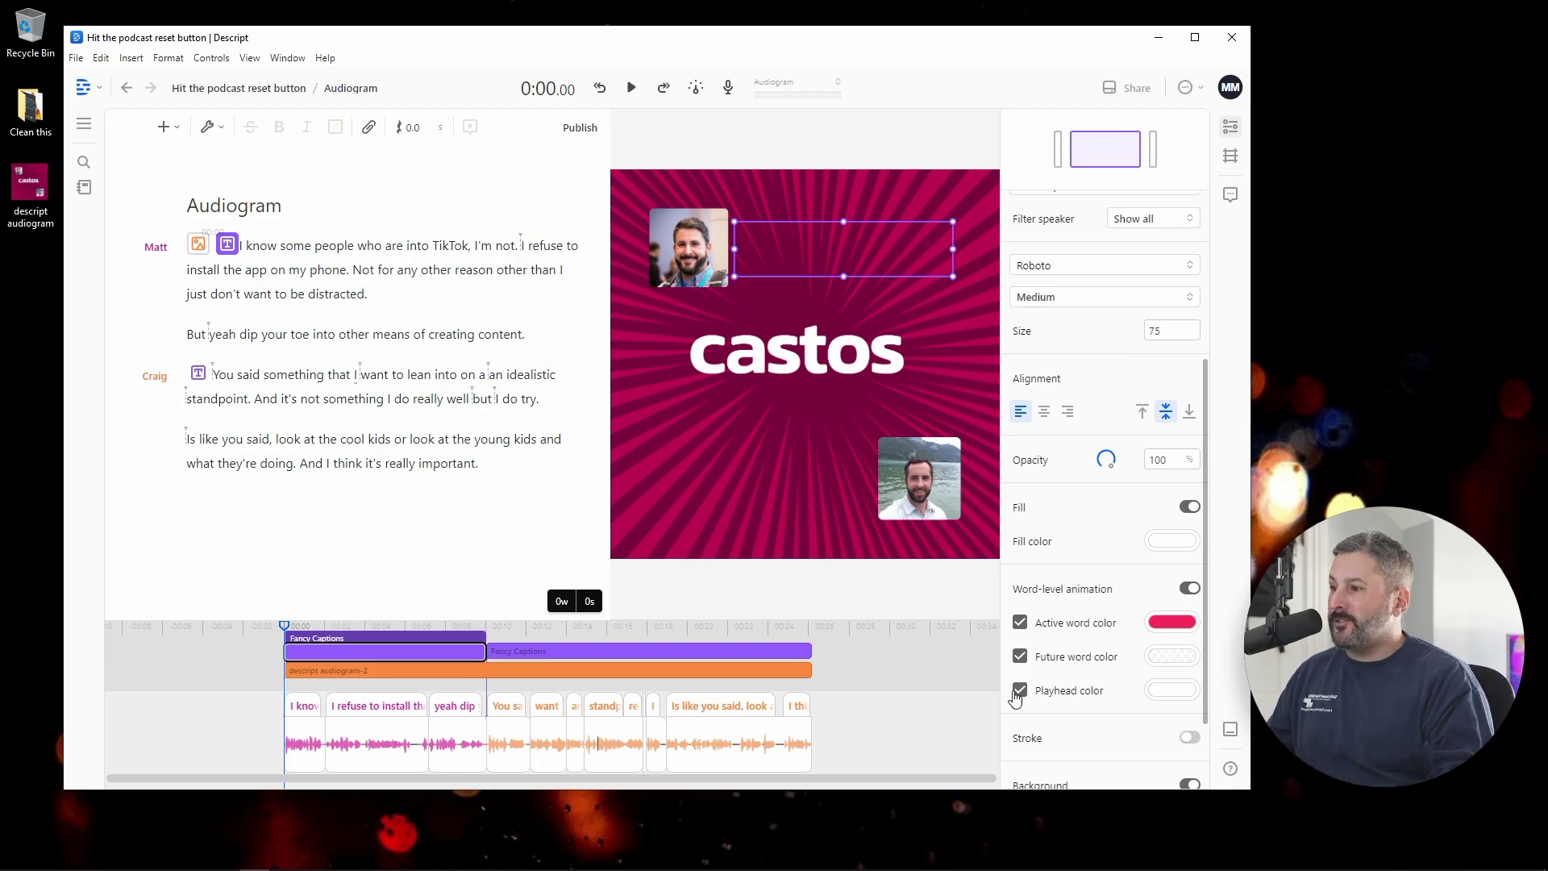
click(197, 372)
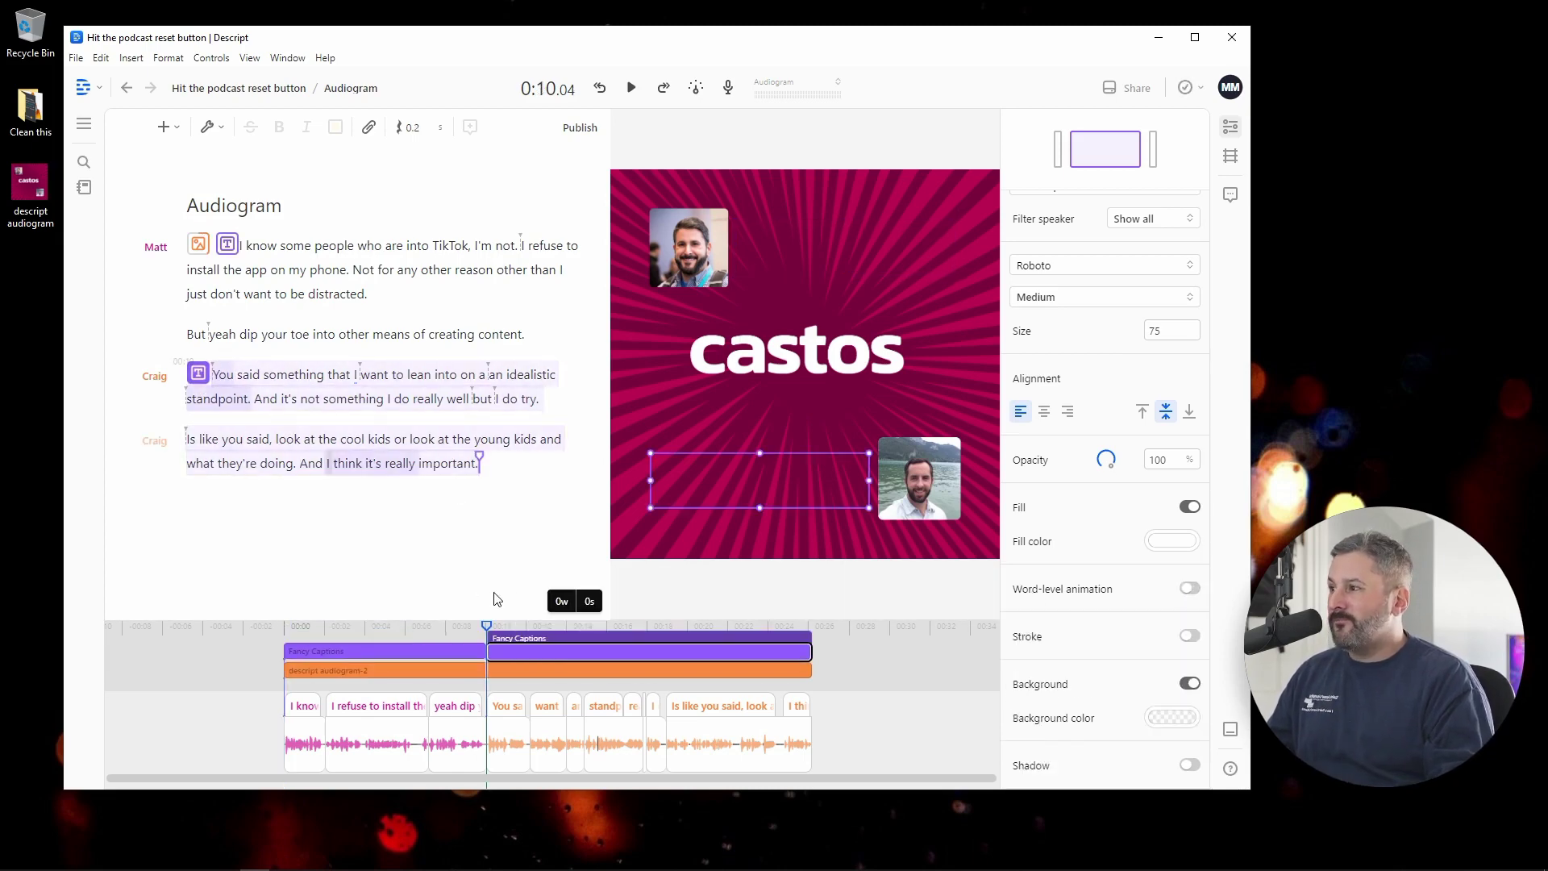
click(1187, 594)
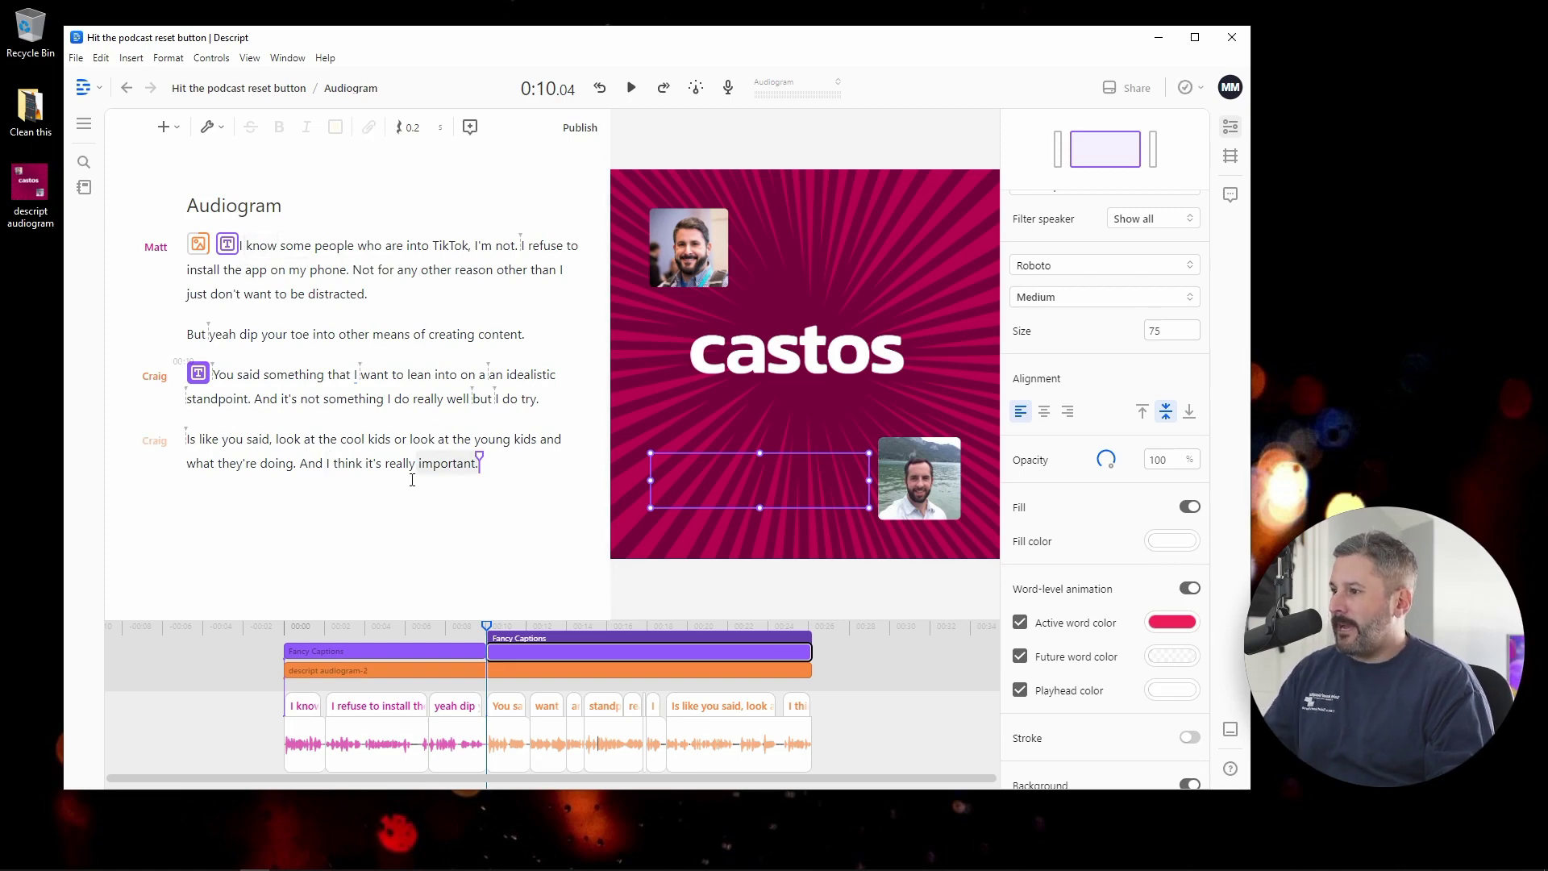
click(300, 740)
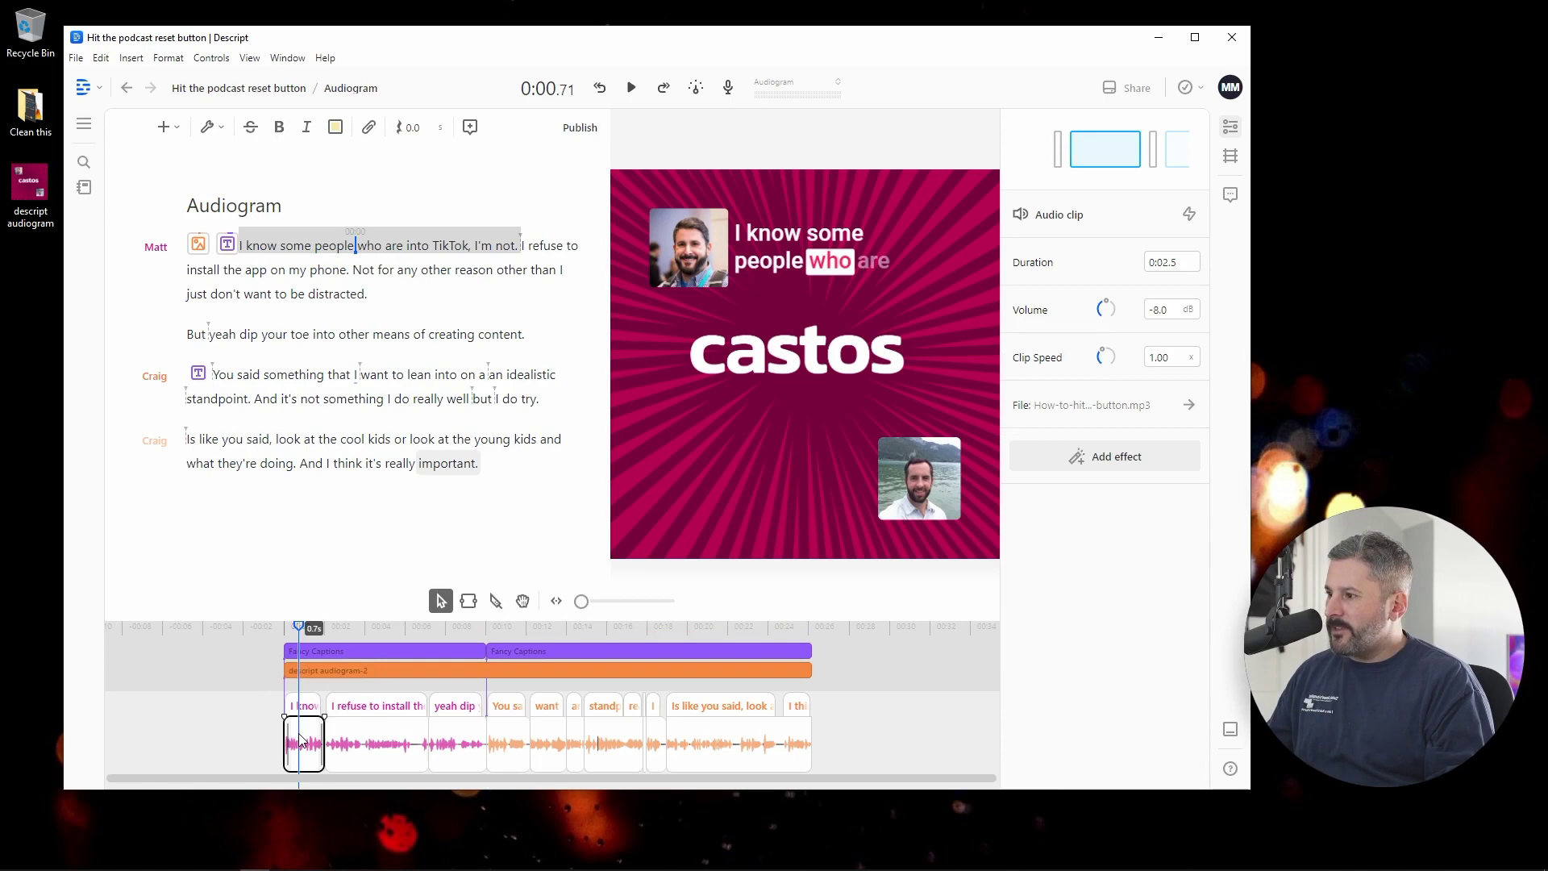
key(Home)
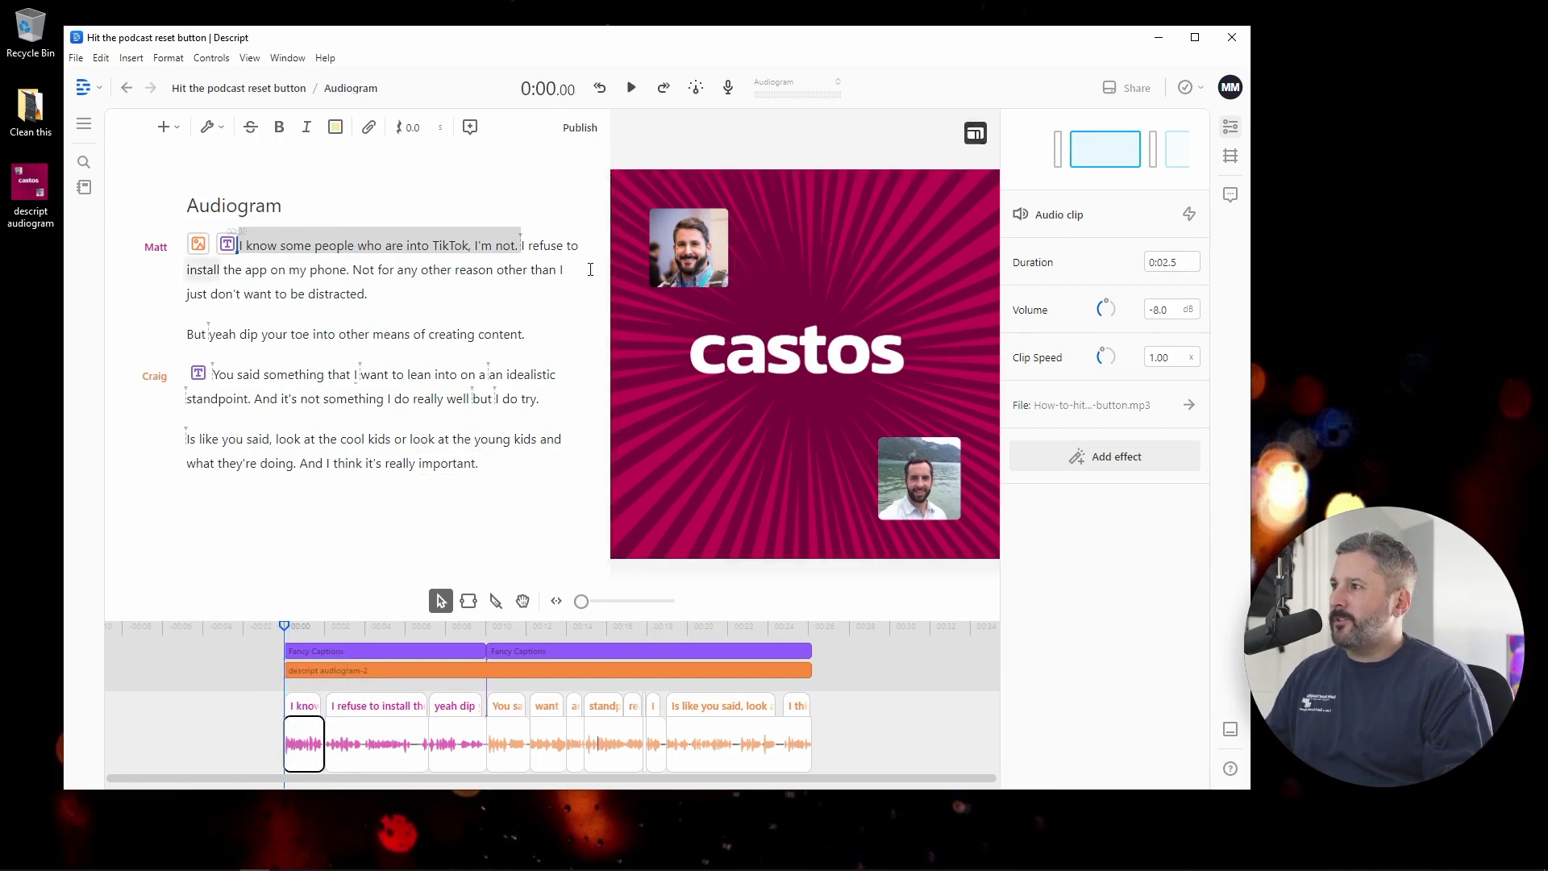
key(space)
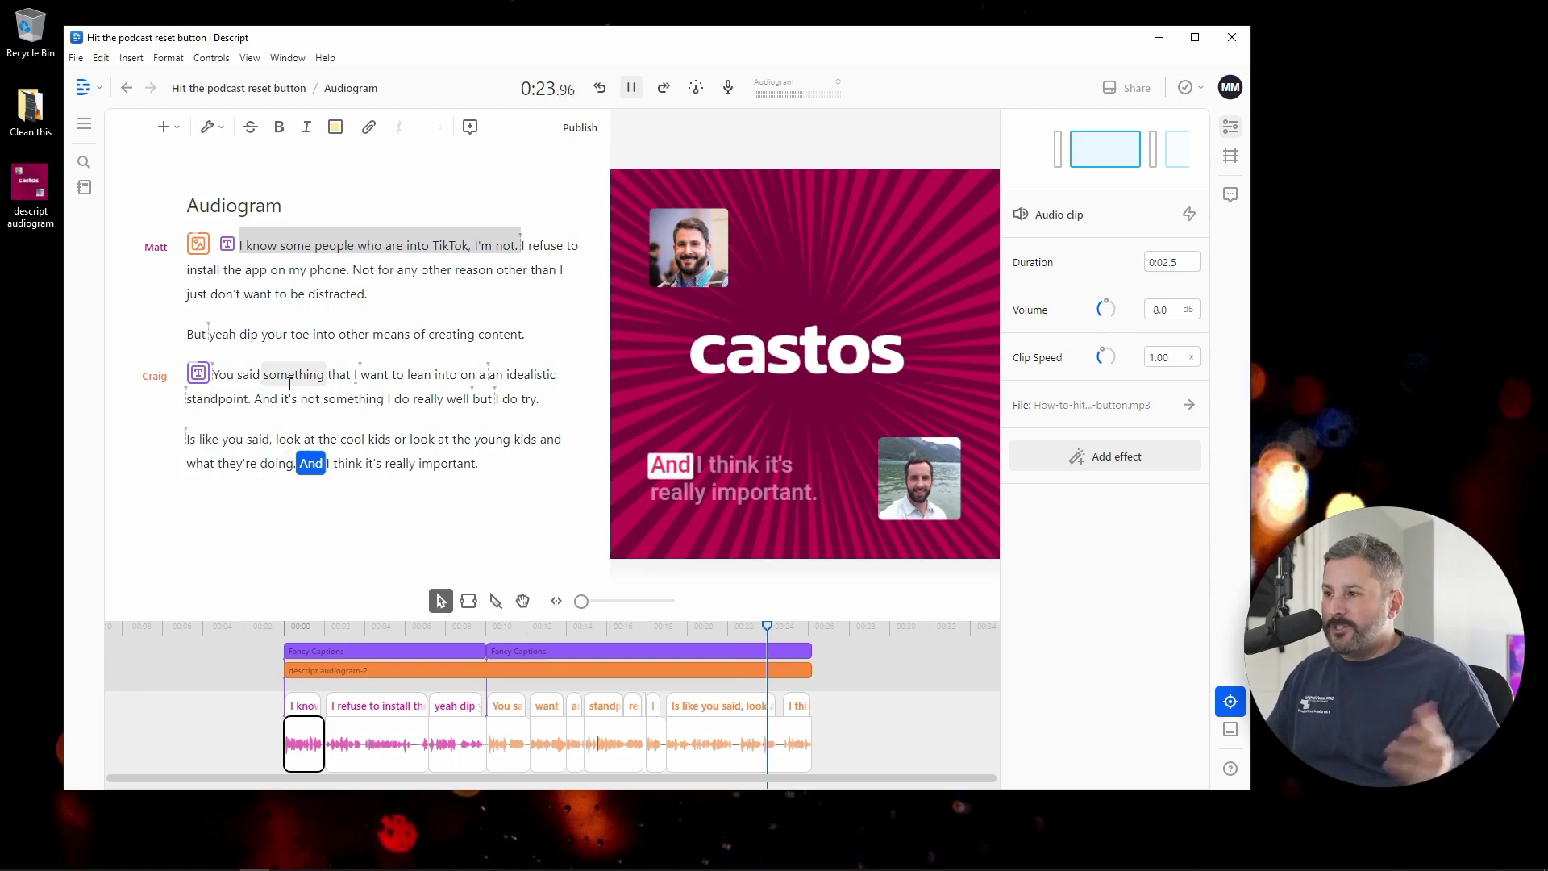
click(328, 464)
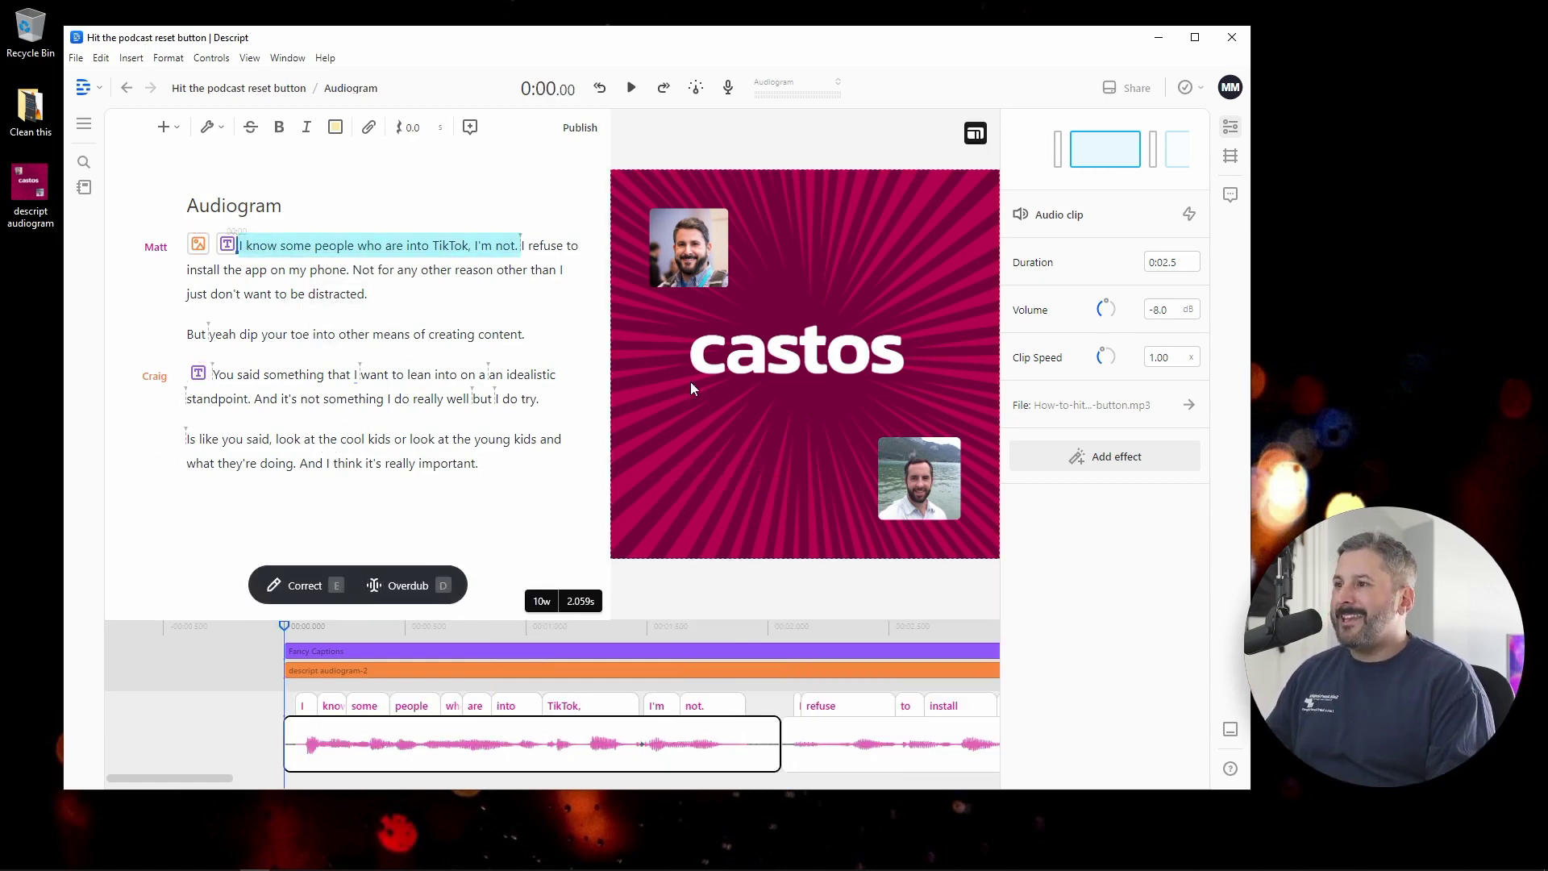
click(413, 547)
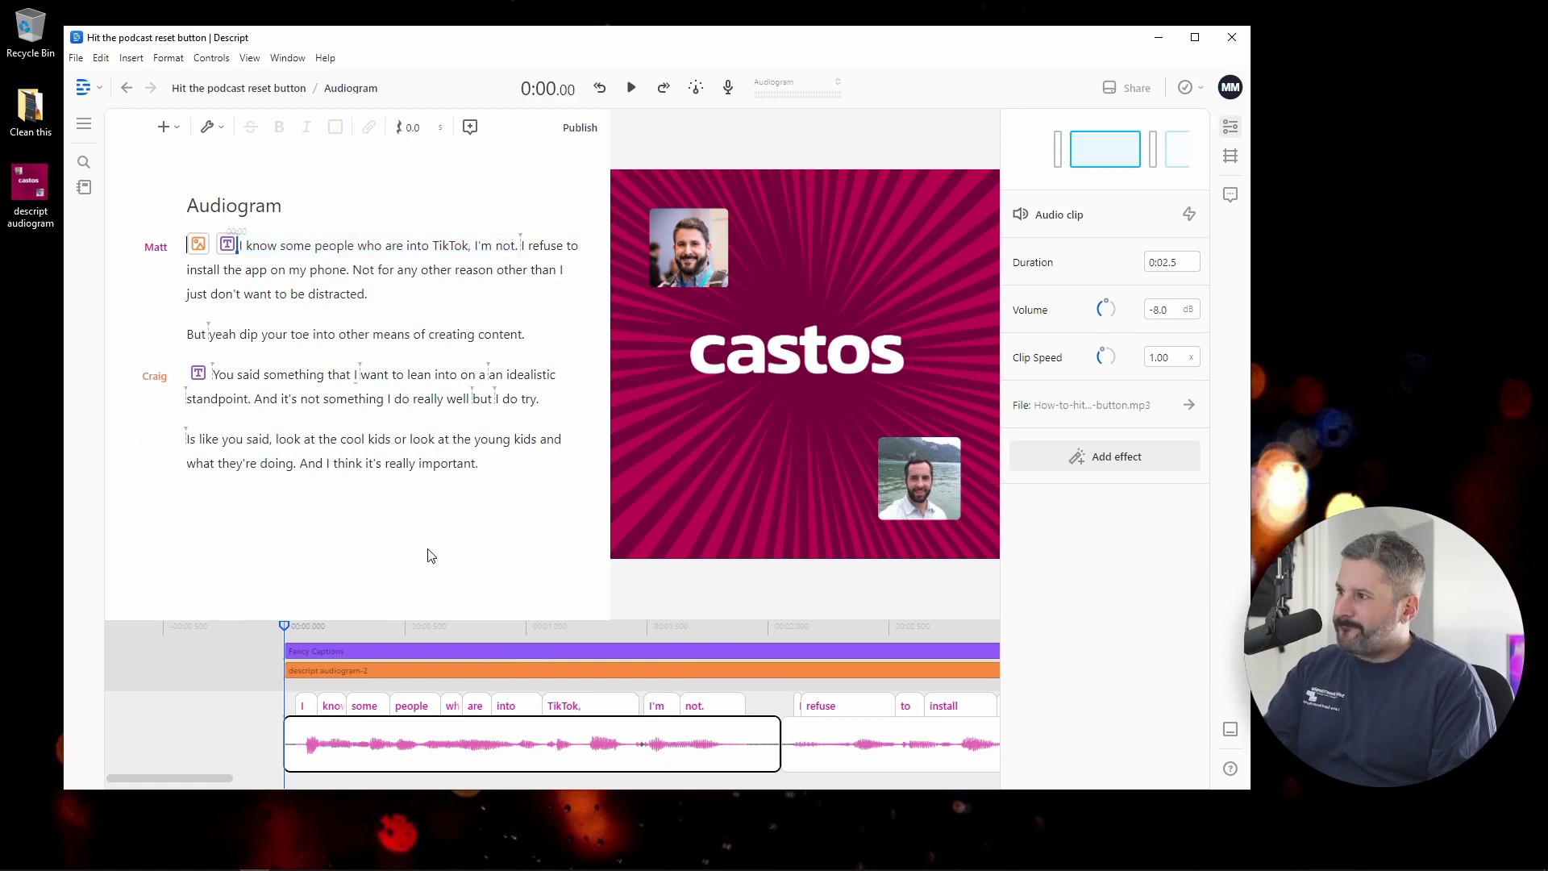
- Insert an audio waveform at 'know', extend it to about 10 seconds, and place it under the top caption
click(254, 241)
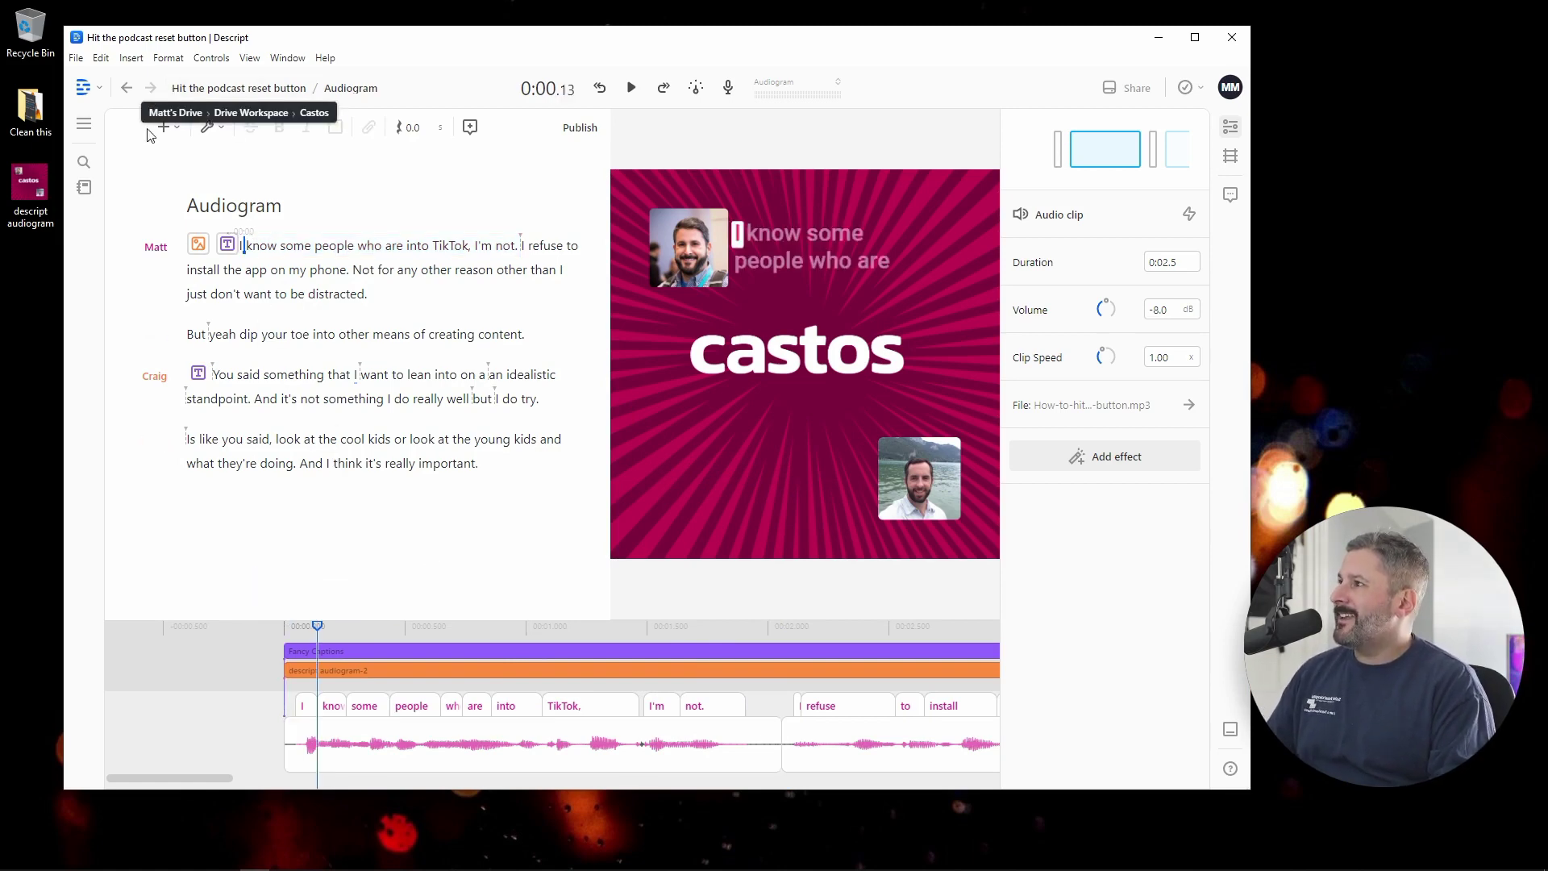
click(163, 127)
scroll(570, 438, down, 5)
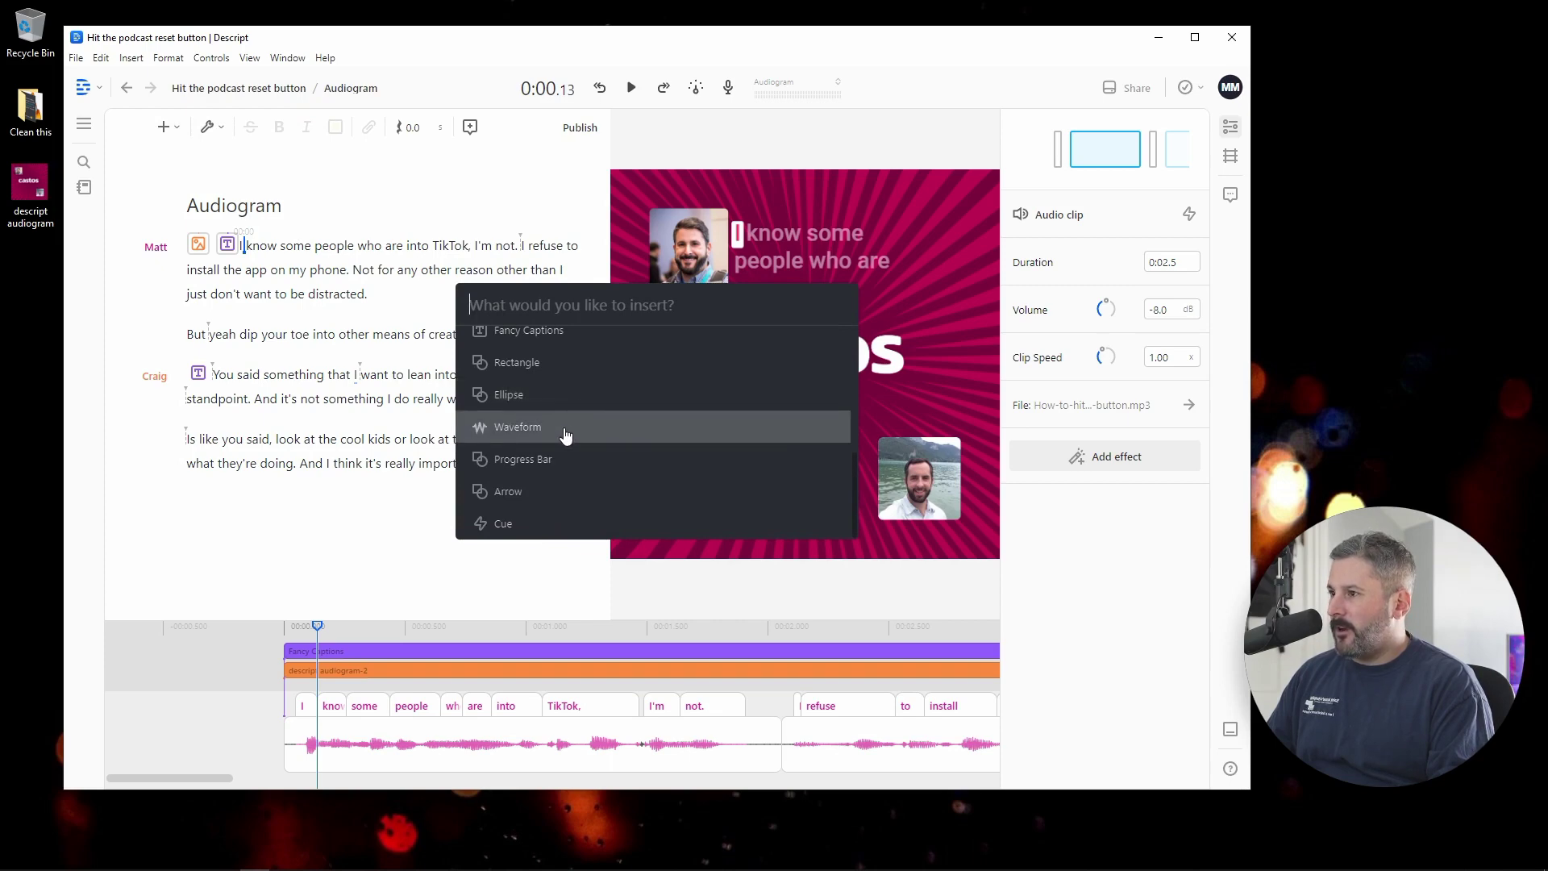
click(565, 432)
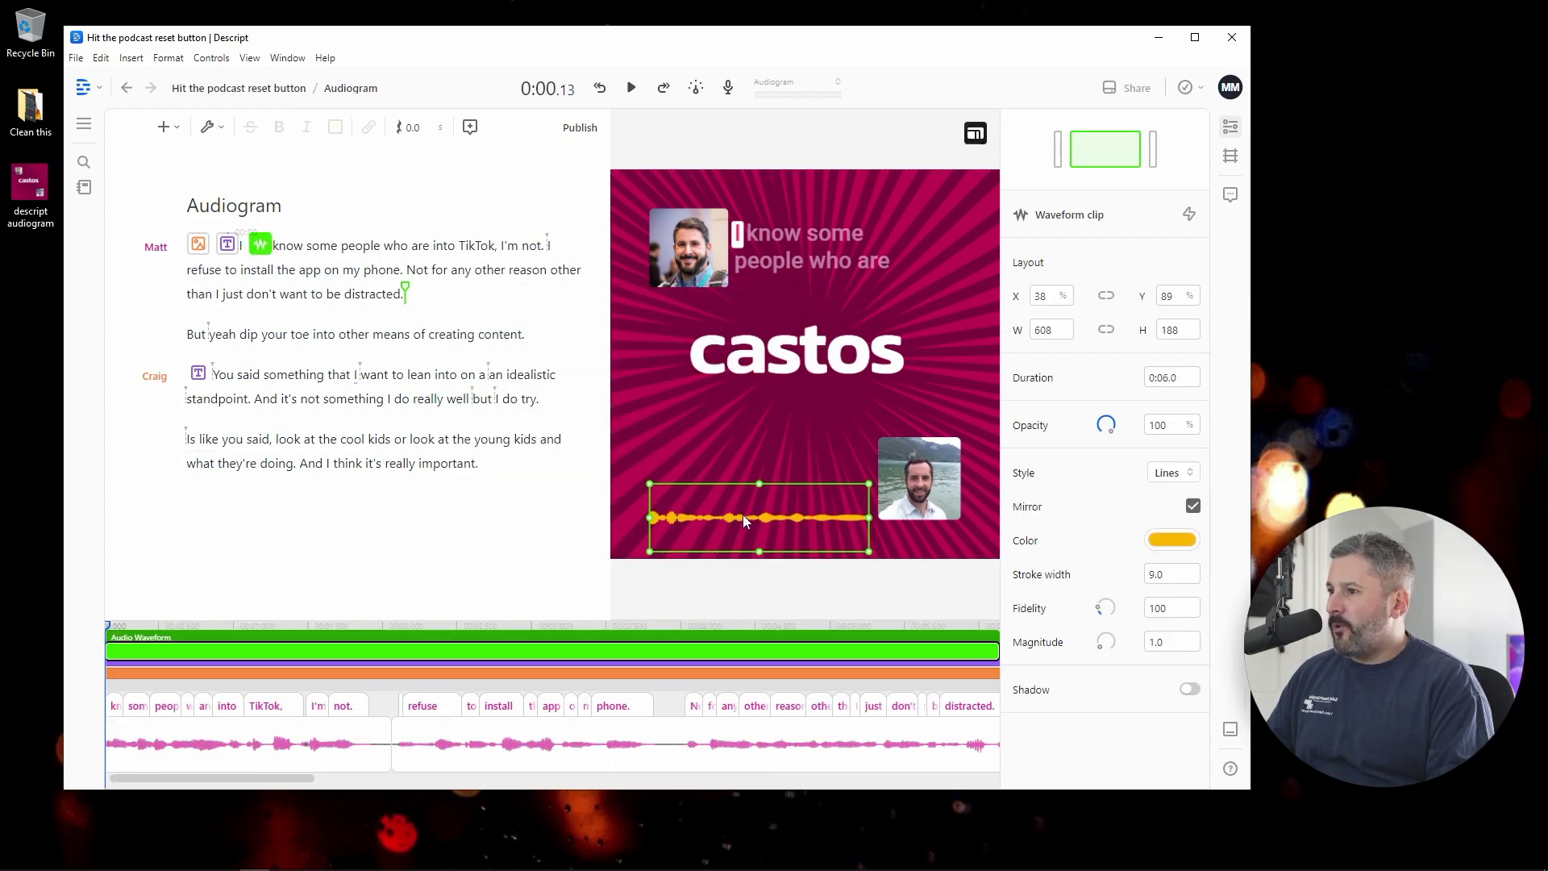
scroll(747, 676, down, 5)
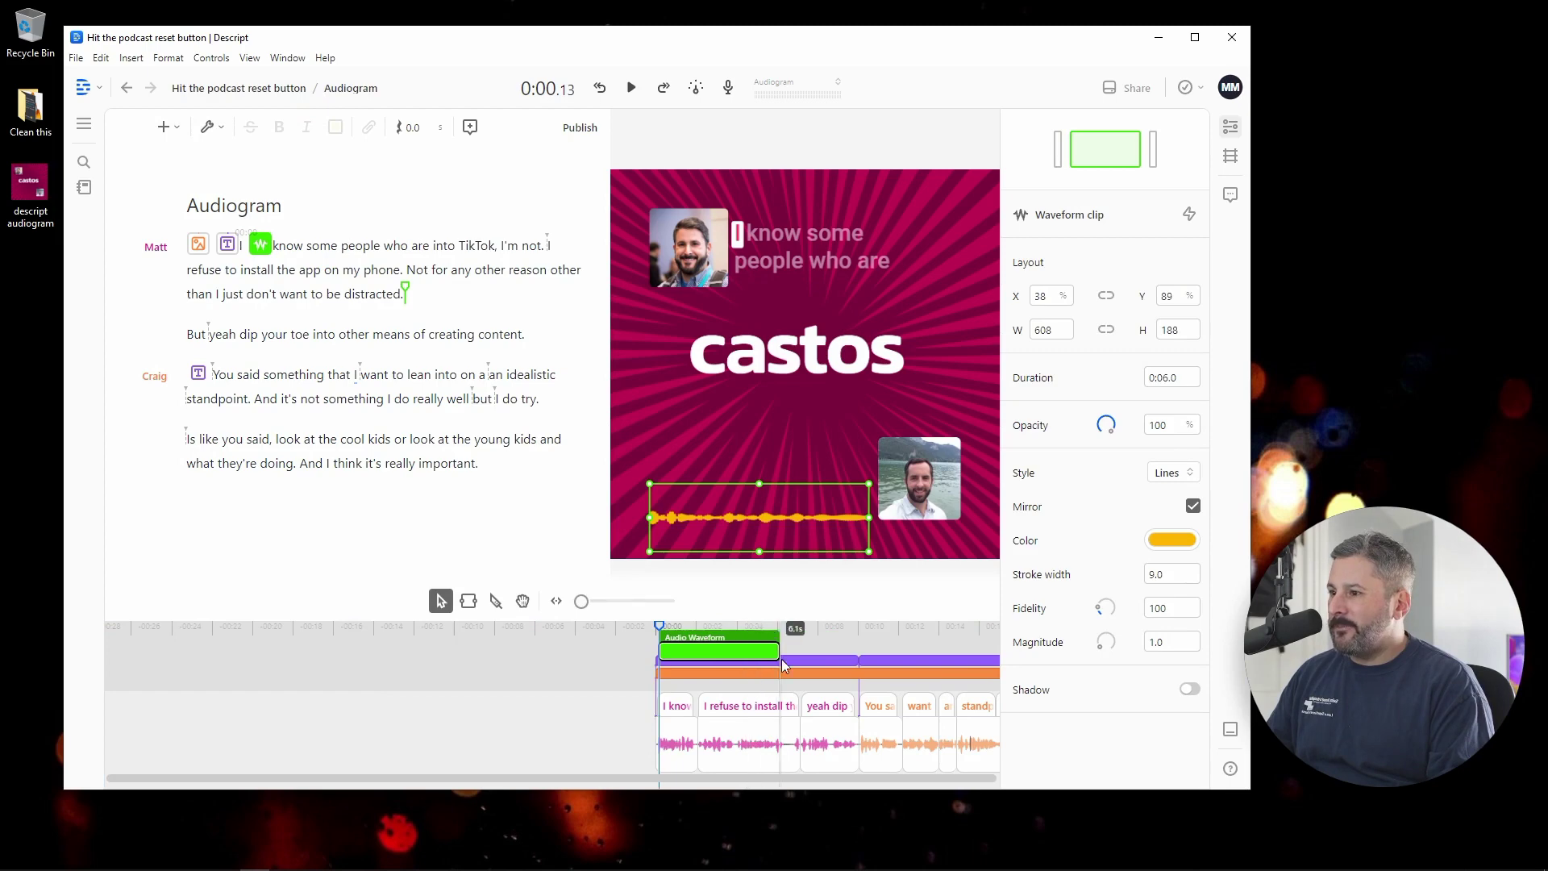
drag(779, 648, 858, 649)
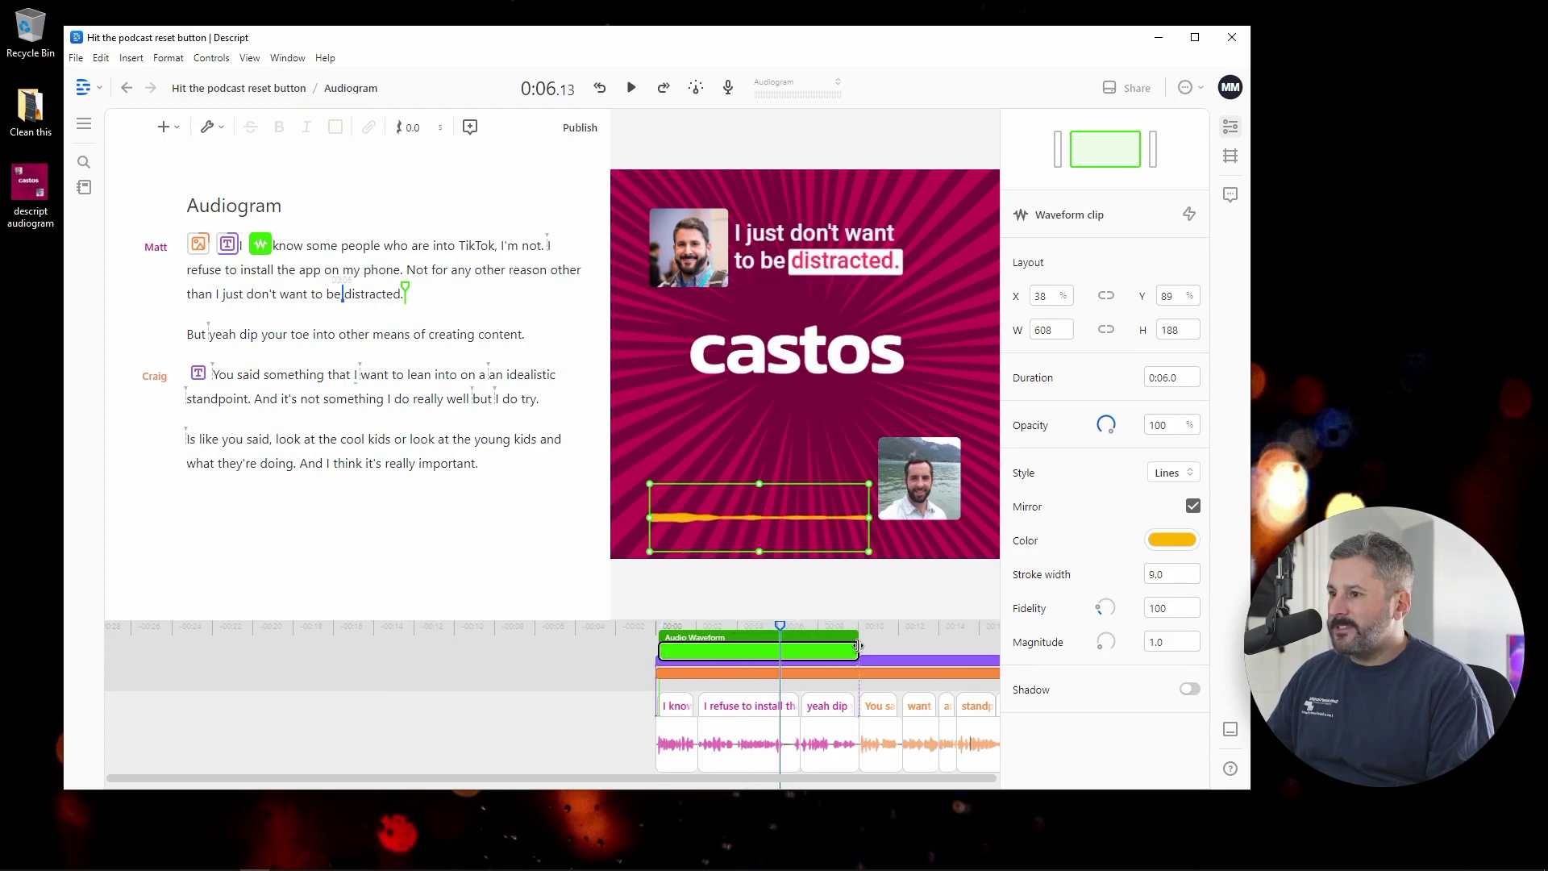
drag(747, 522, 834, 292)
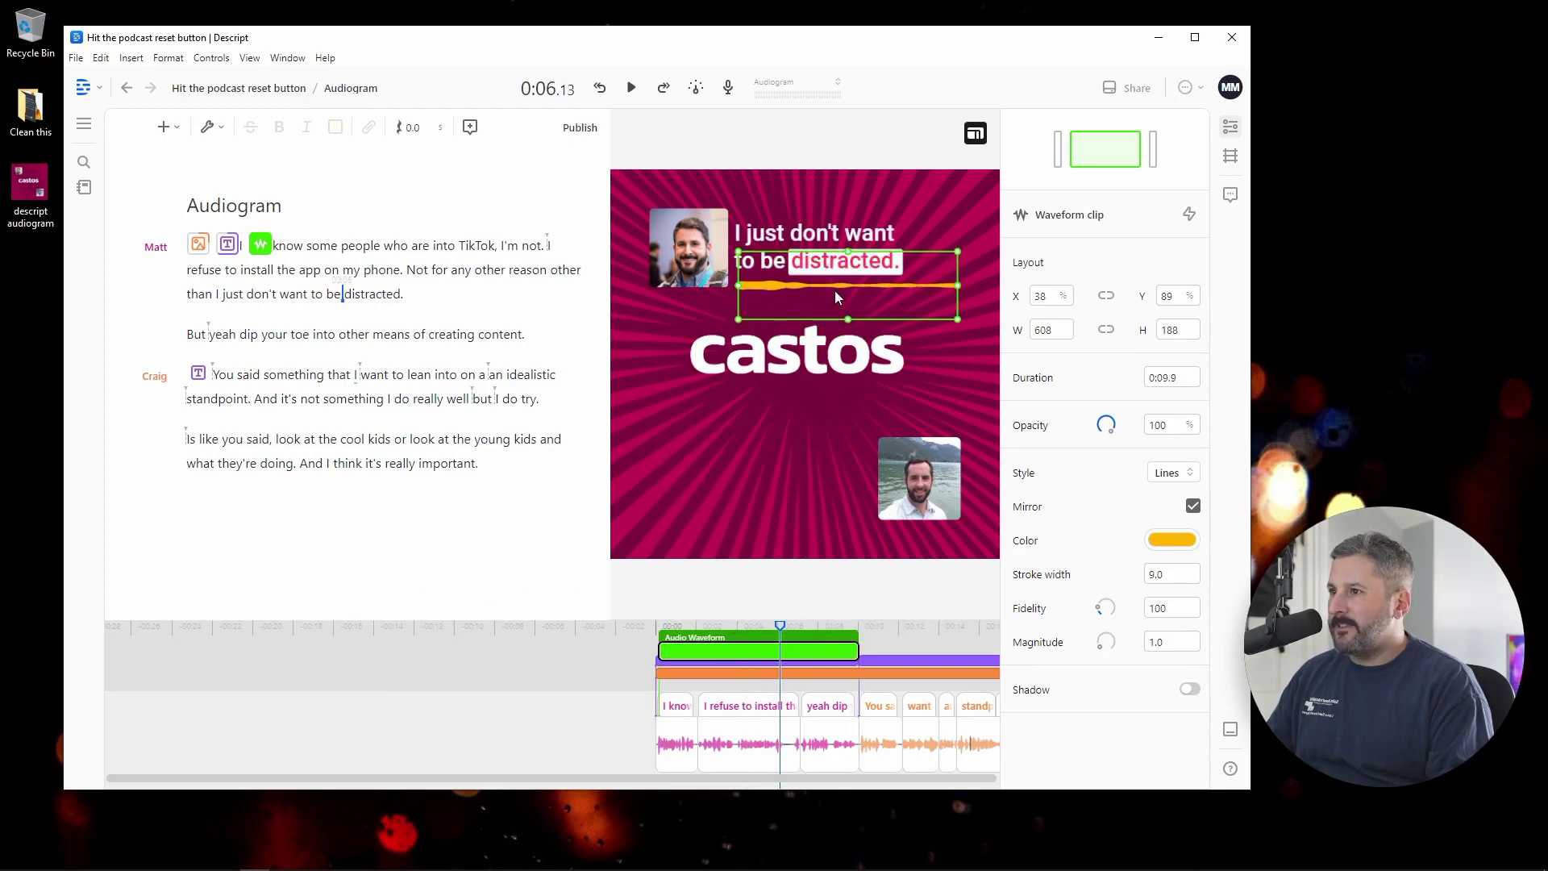
- Change the waveform style to Wave
click(1177, 475)
click(1190, 564)
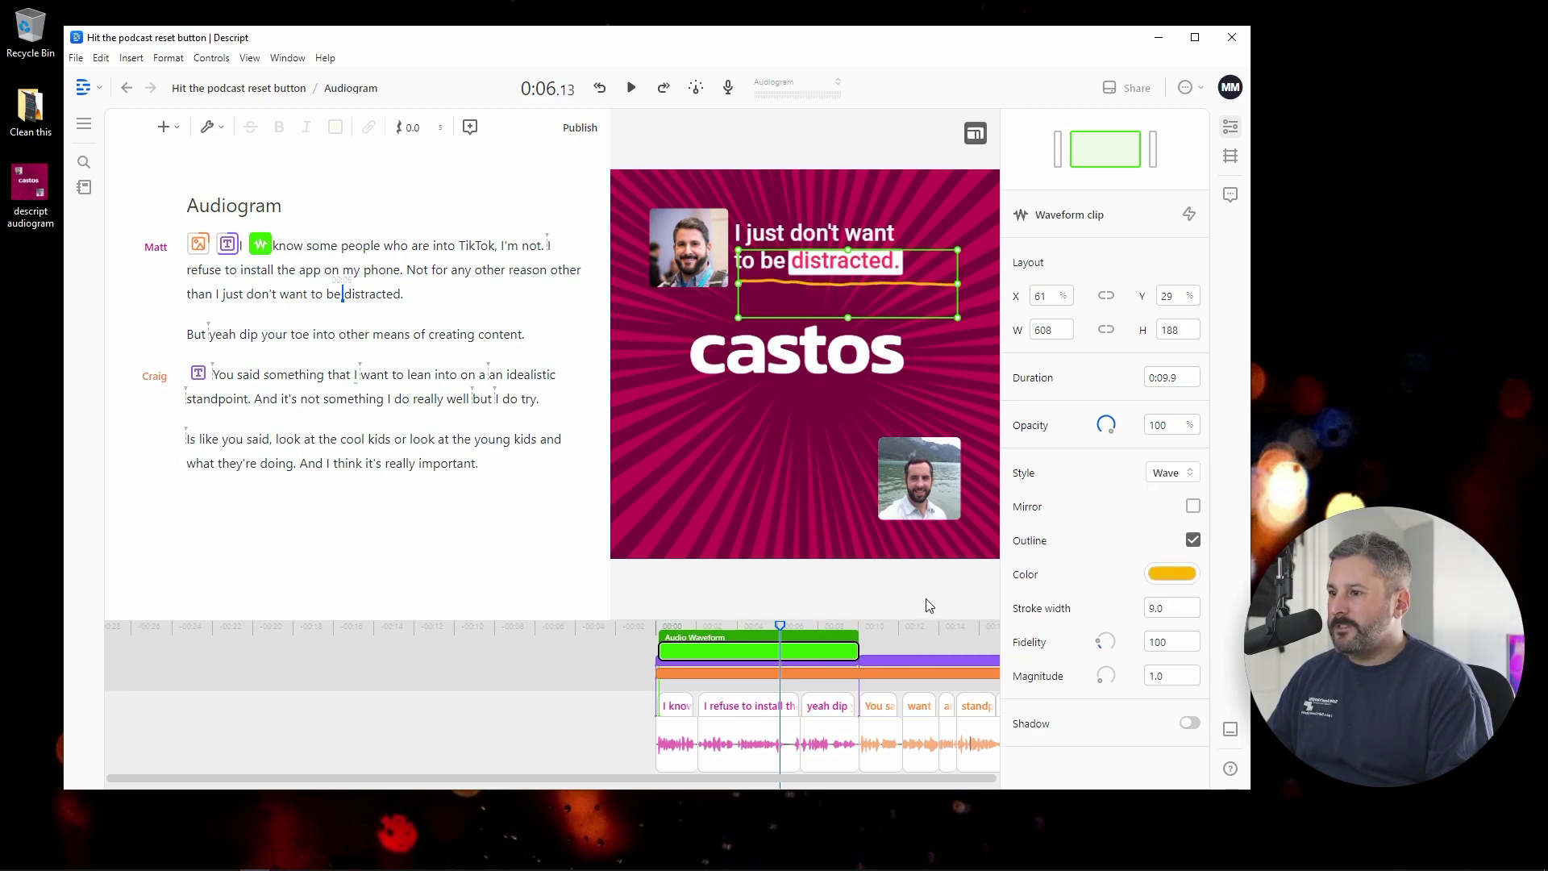
click(866, 637)
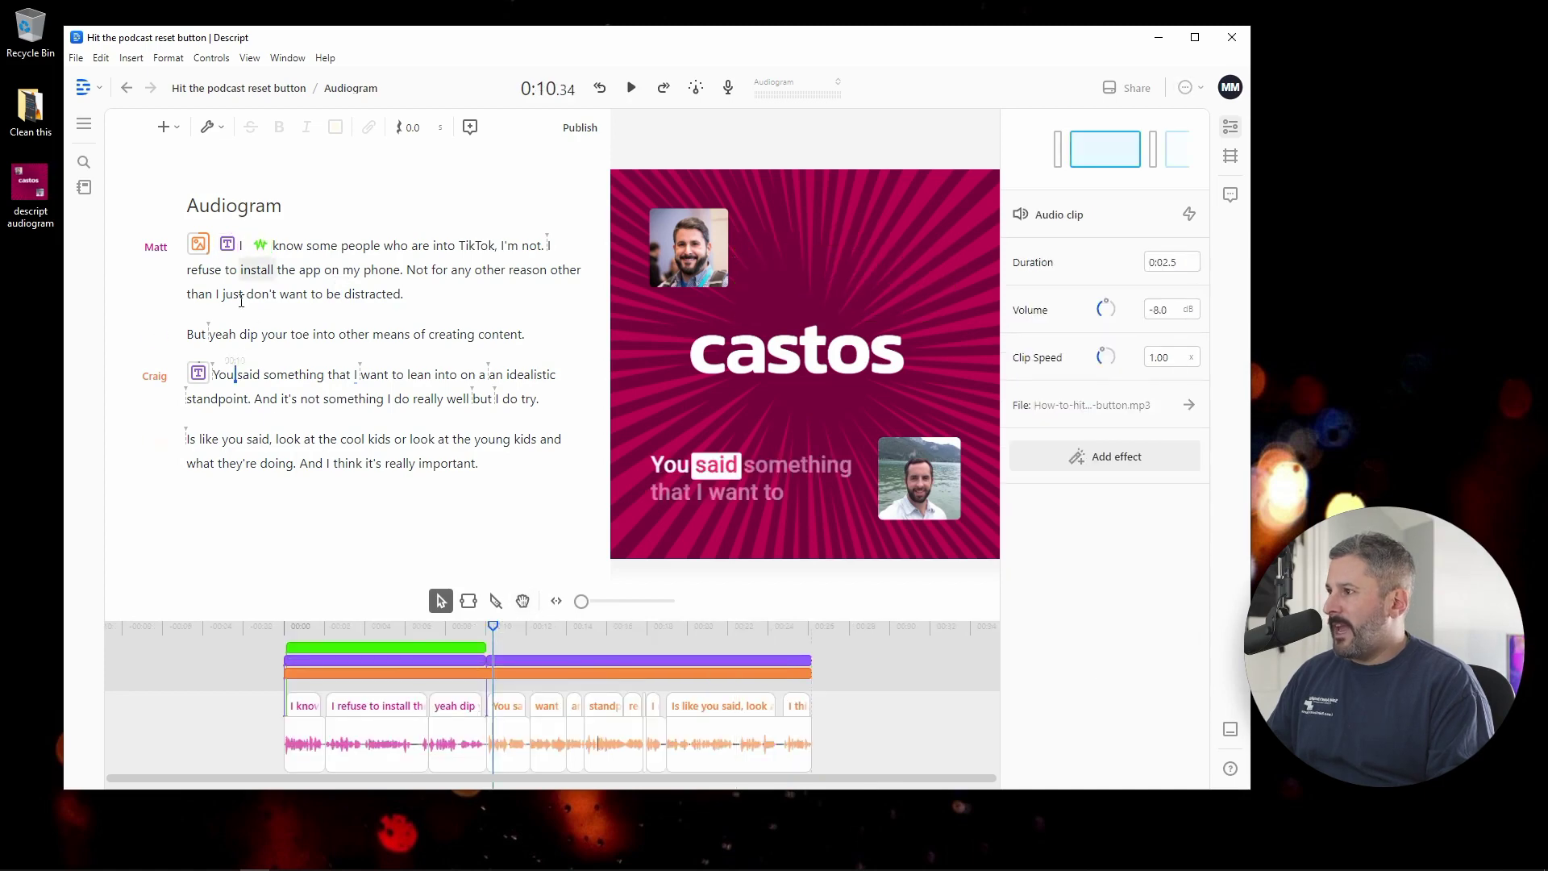
- Insert a second waveform at 'You', move it to the lower left, and set its style to Wave
click(213, 375)
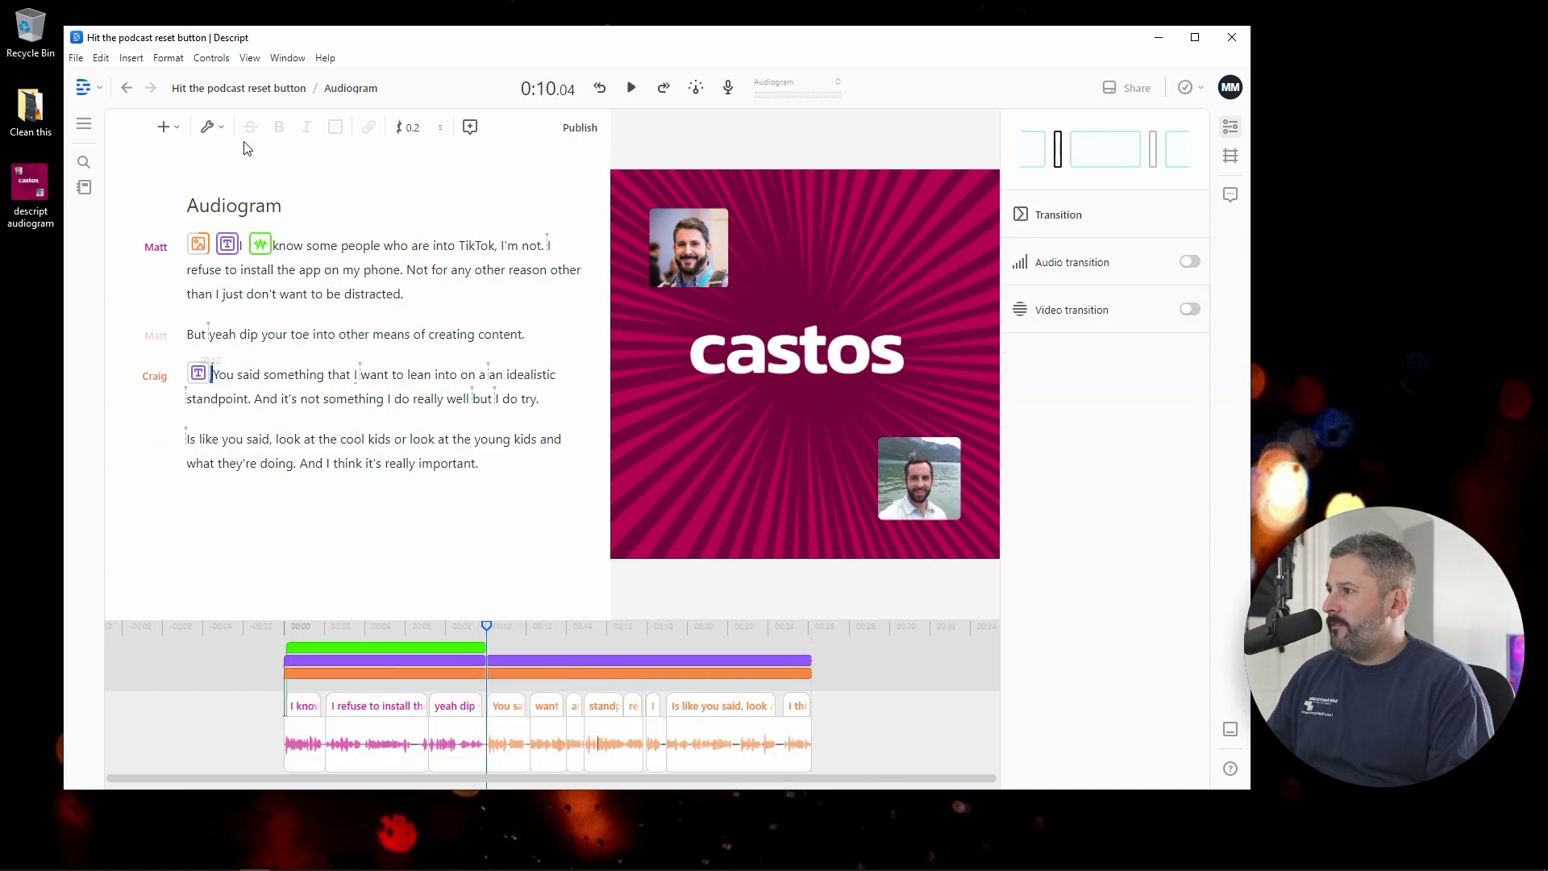
click(162, 137)
scroll(556, 444, down, 5)
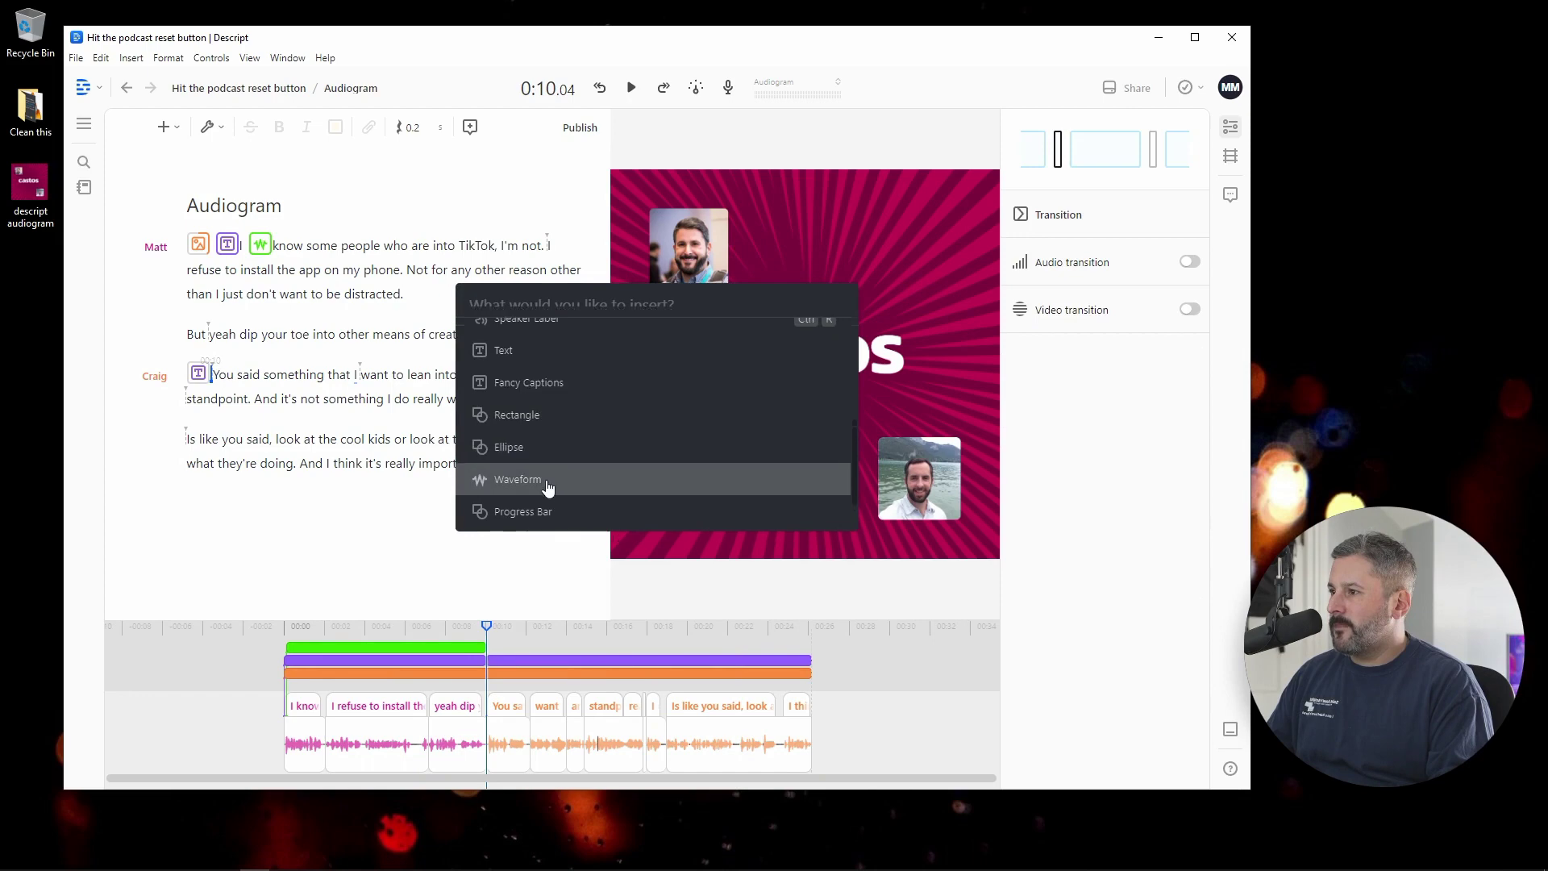
click(548, 487)
drag(825, 291, 737, 516)
click(1184, 473)
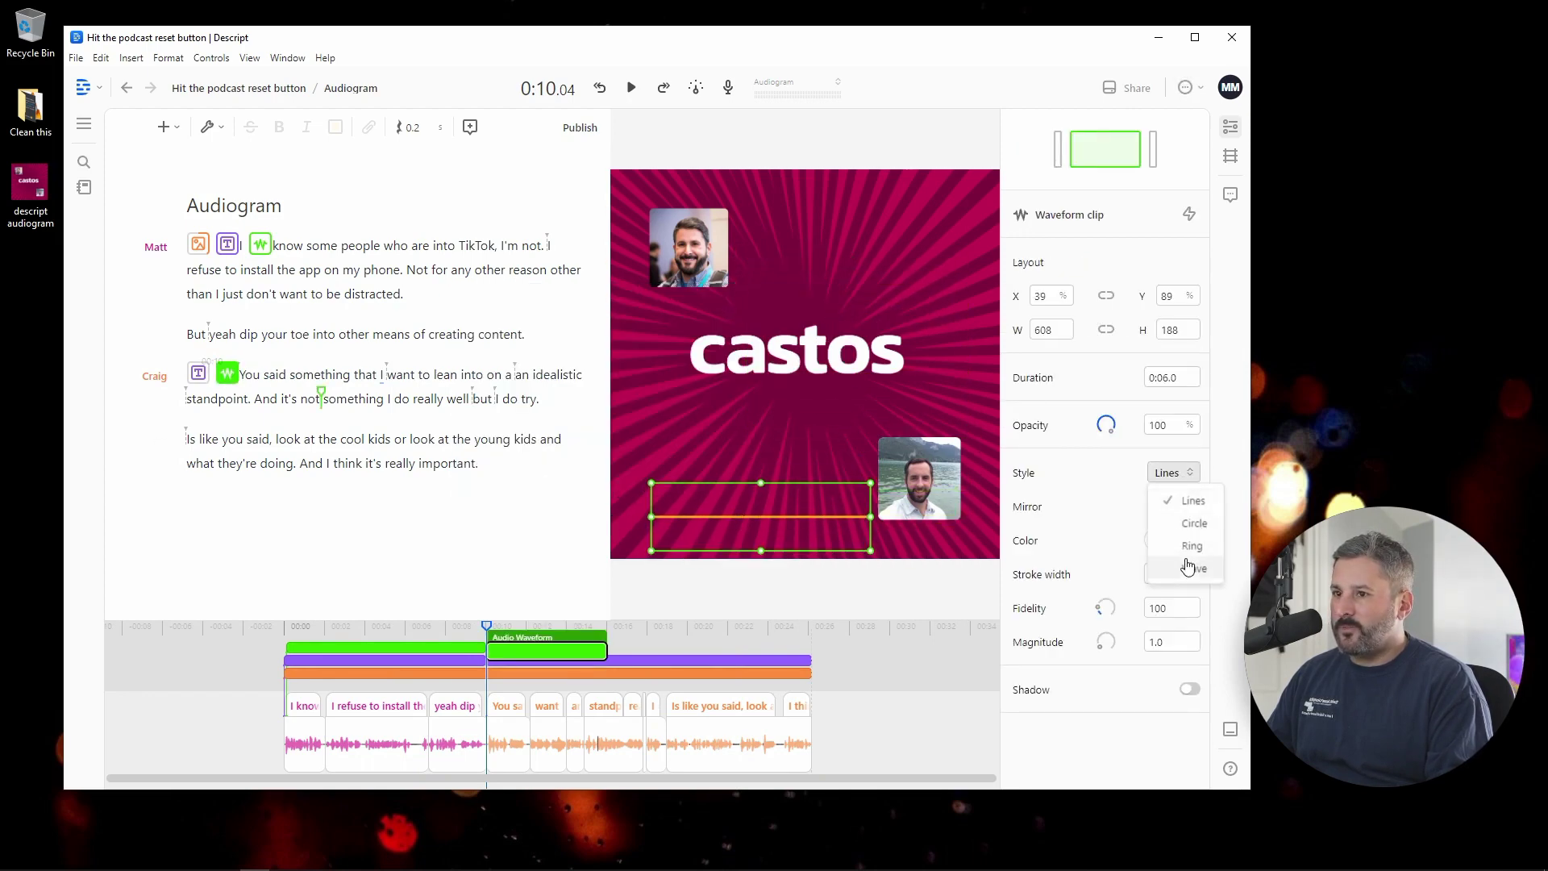
click(1185, 564)
- Play from the start, then extend the second waveform to the end of the audio
click(305, 247)
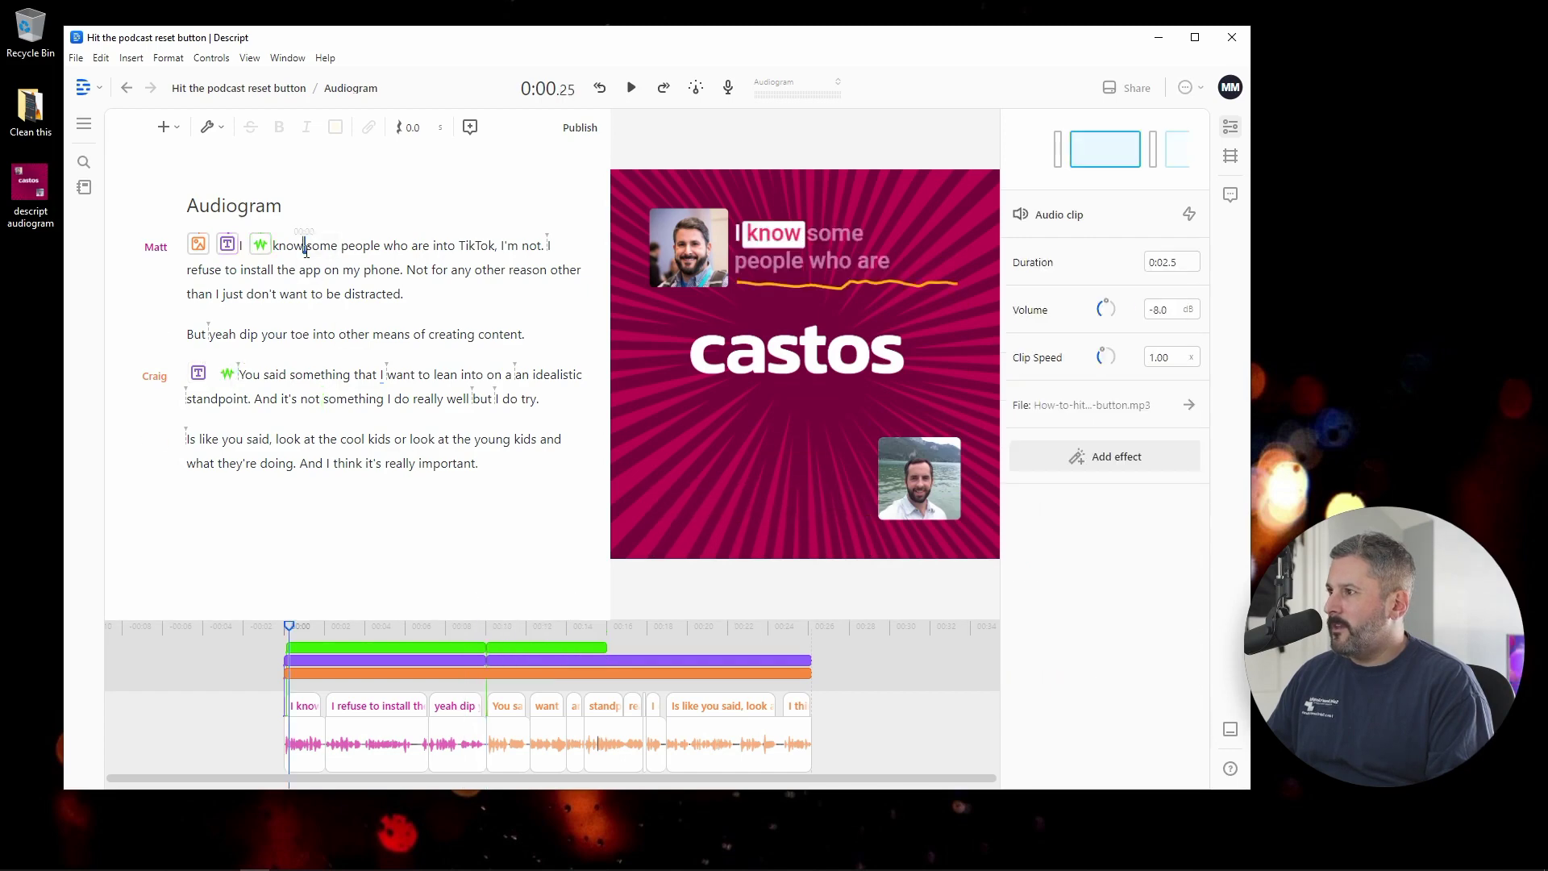
key(Up)
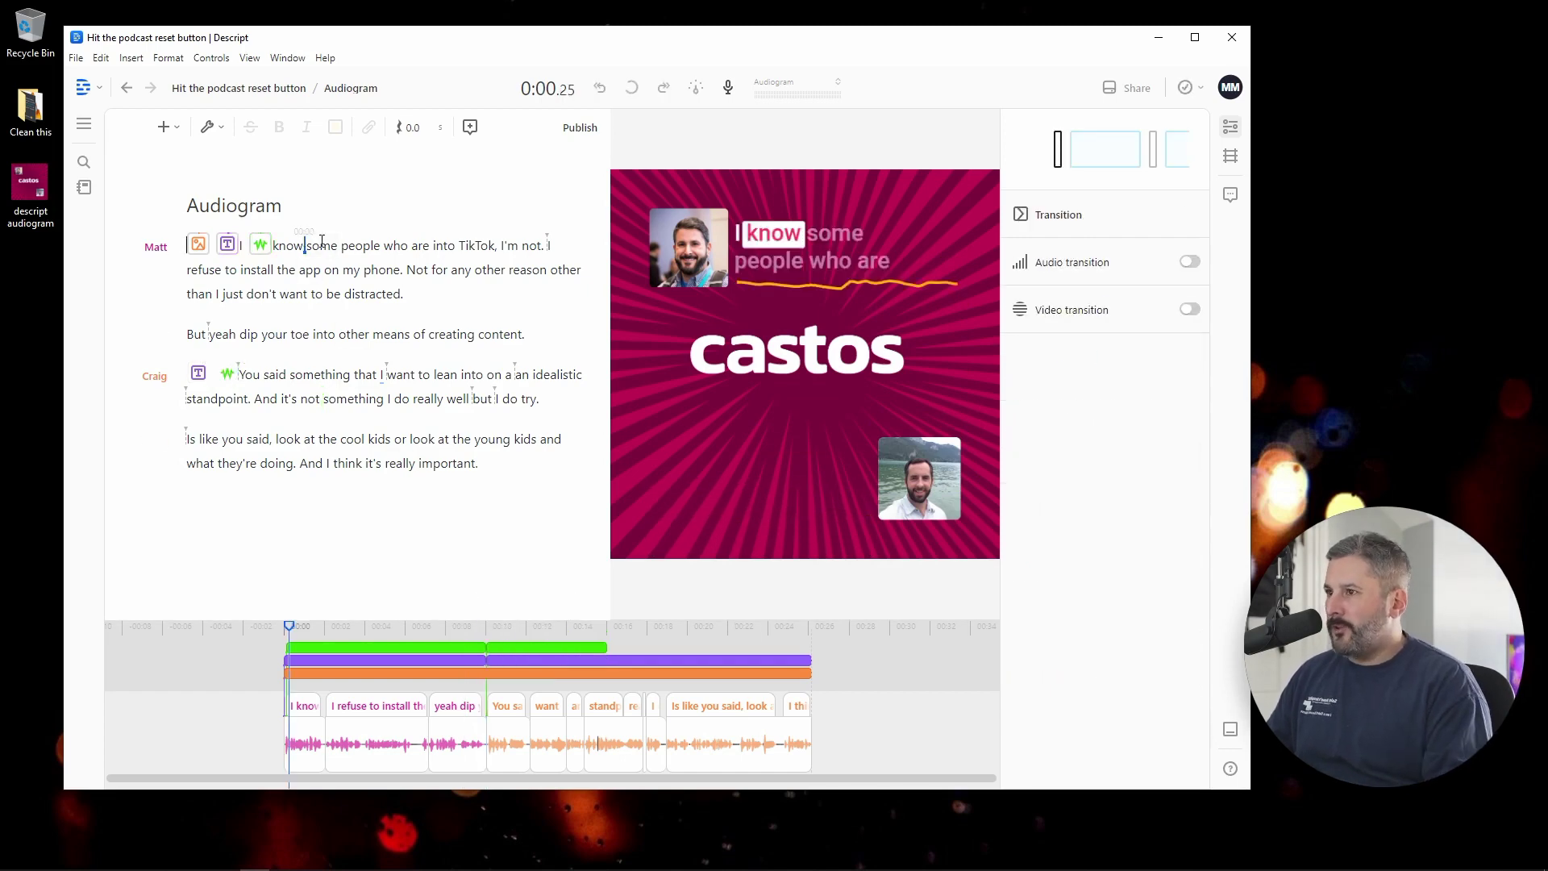
key(space)
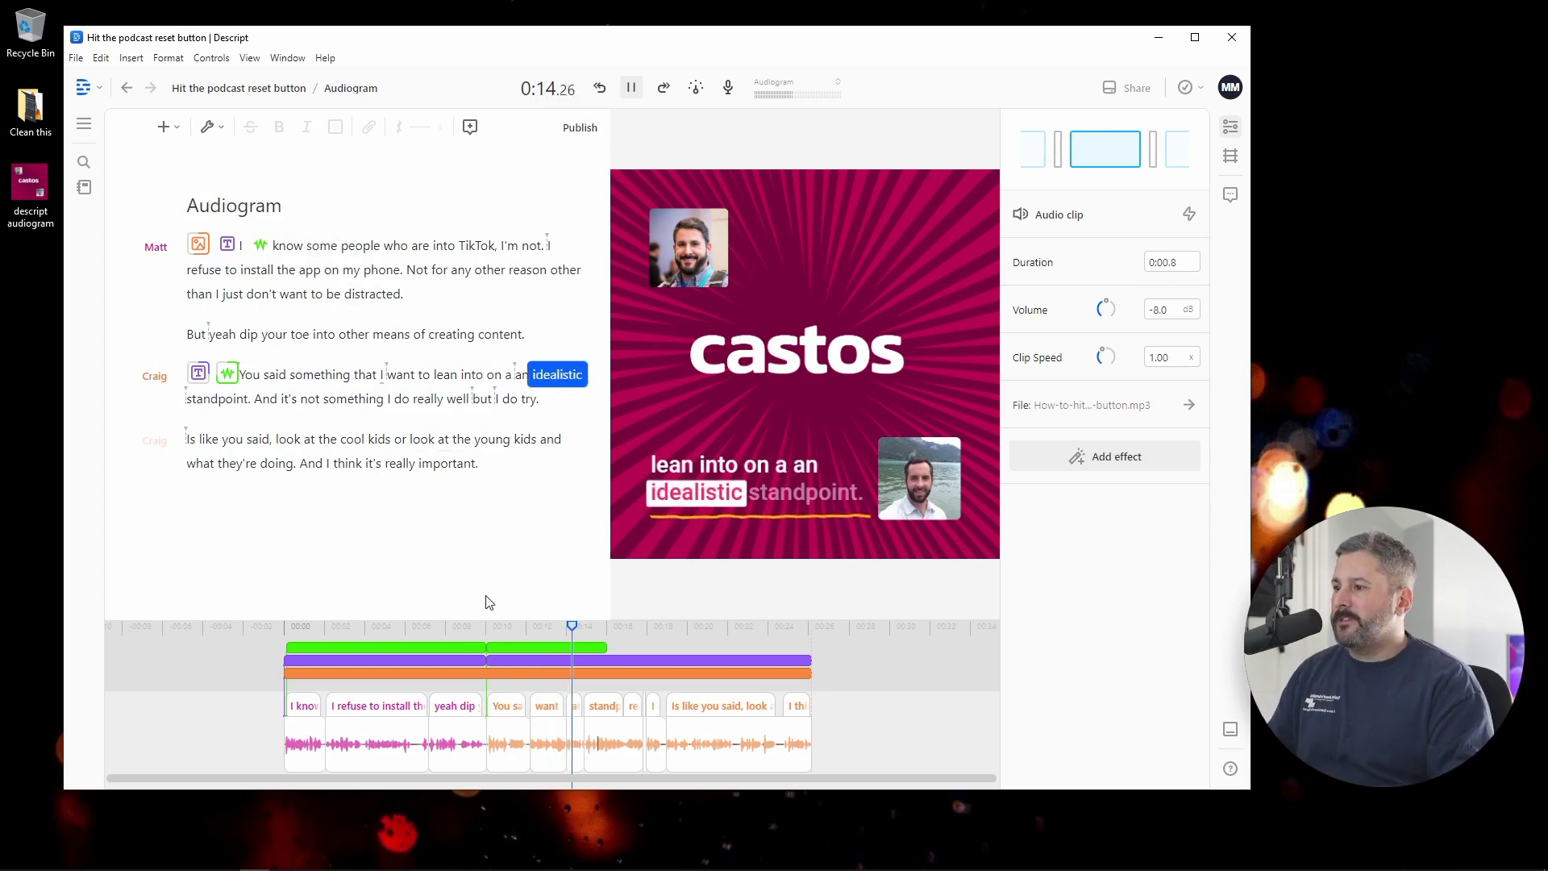
drag(608, 646, 811, 647)
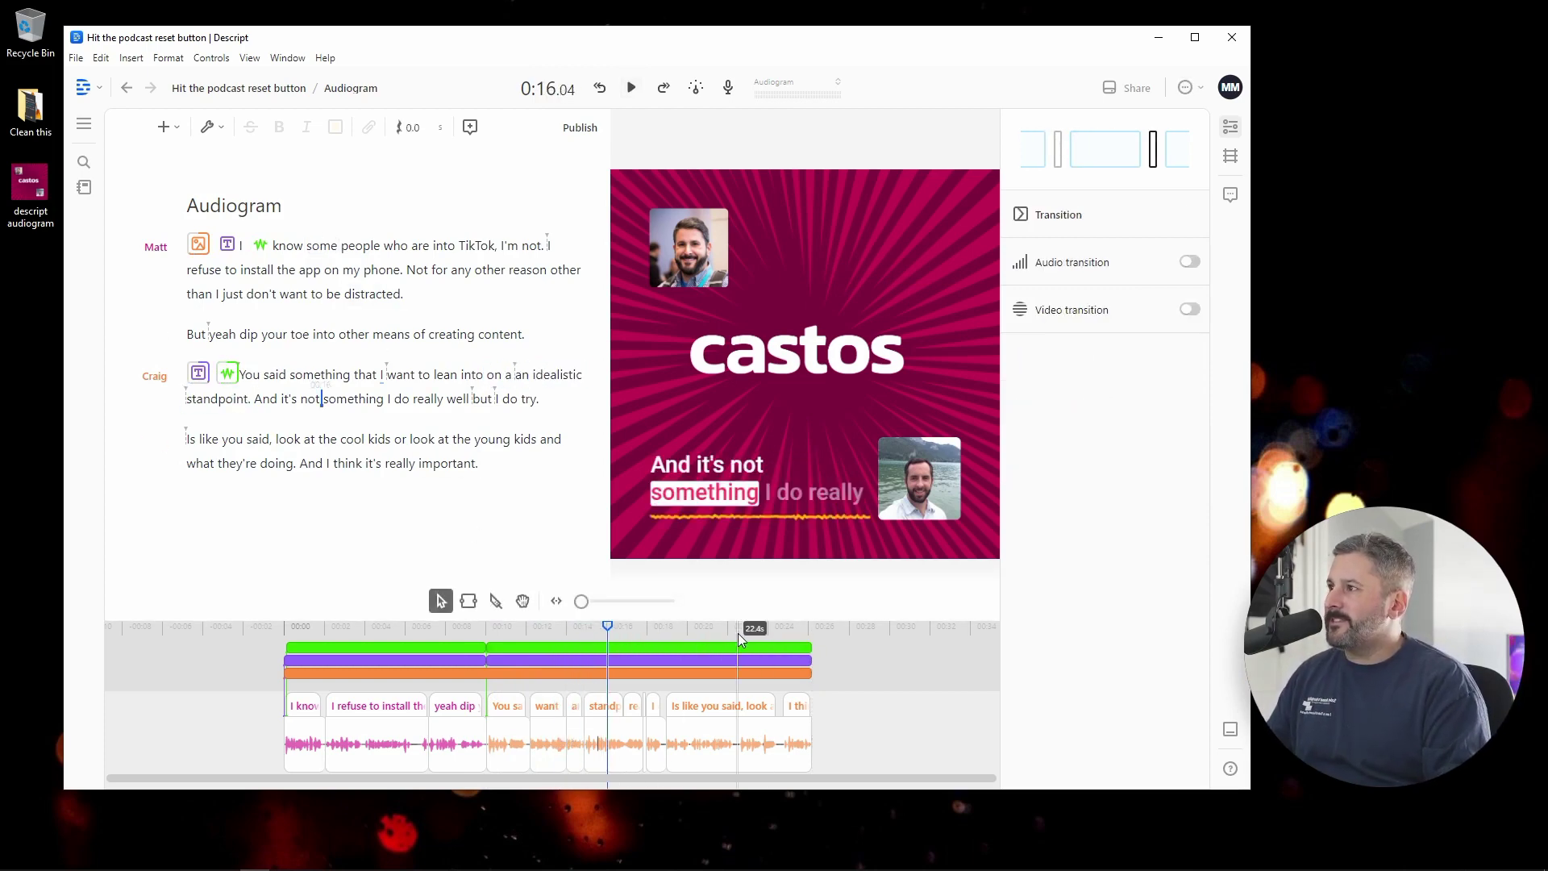
- Add a Progress Bar and stretch its clip across the whole audio
click(299, 250)
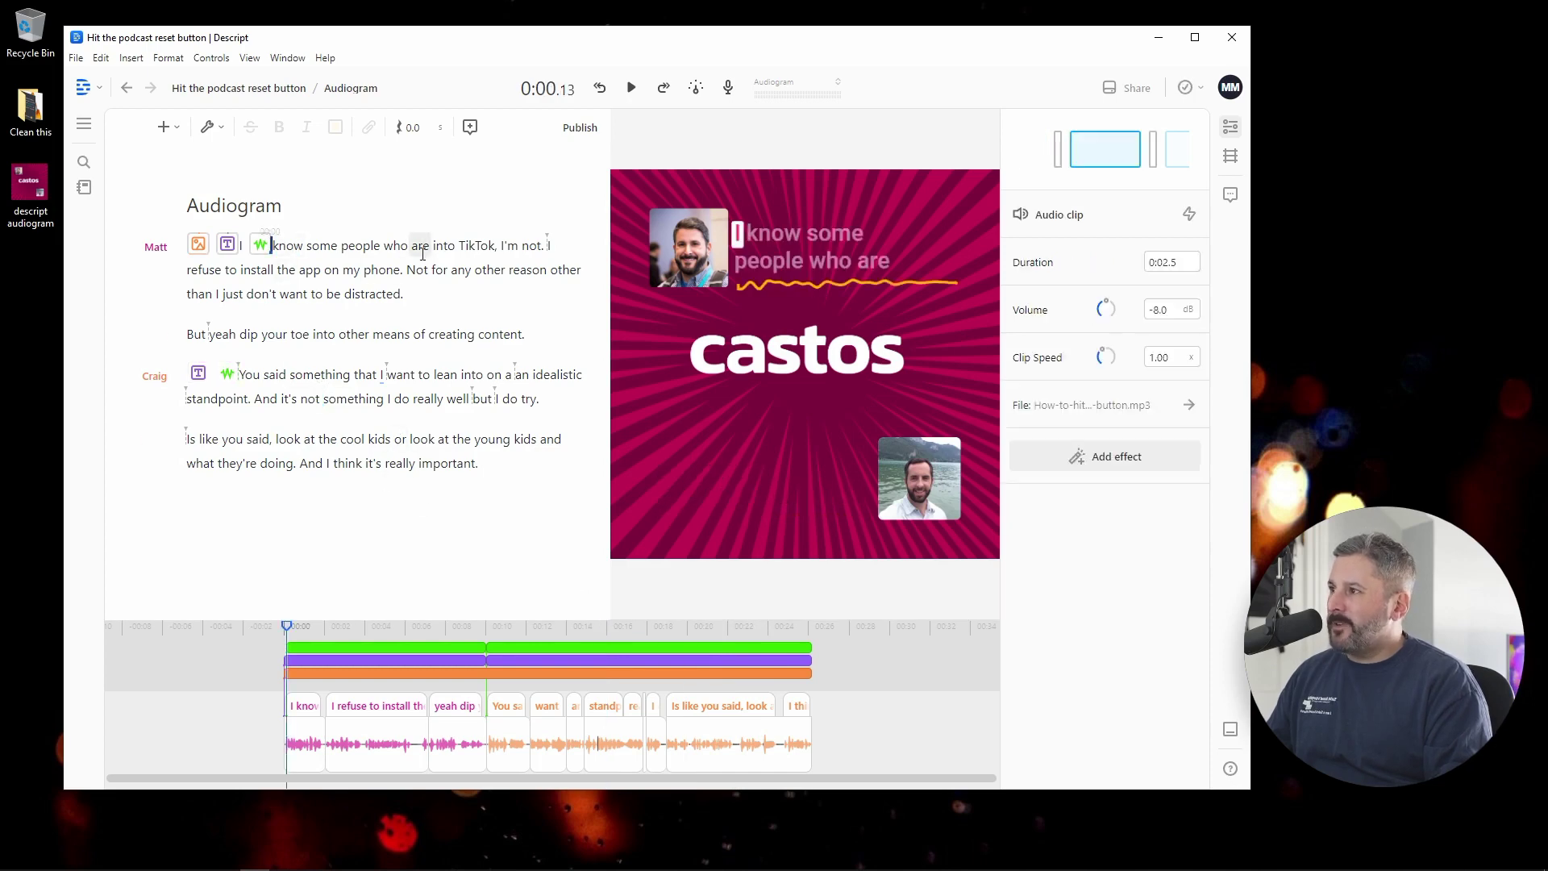
click(161, 129)
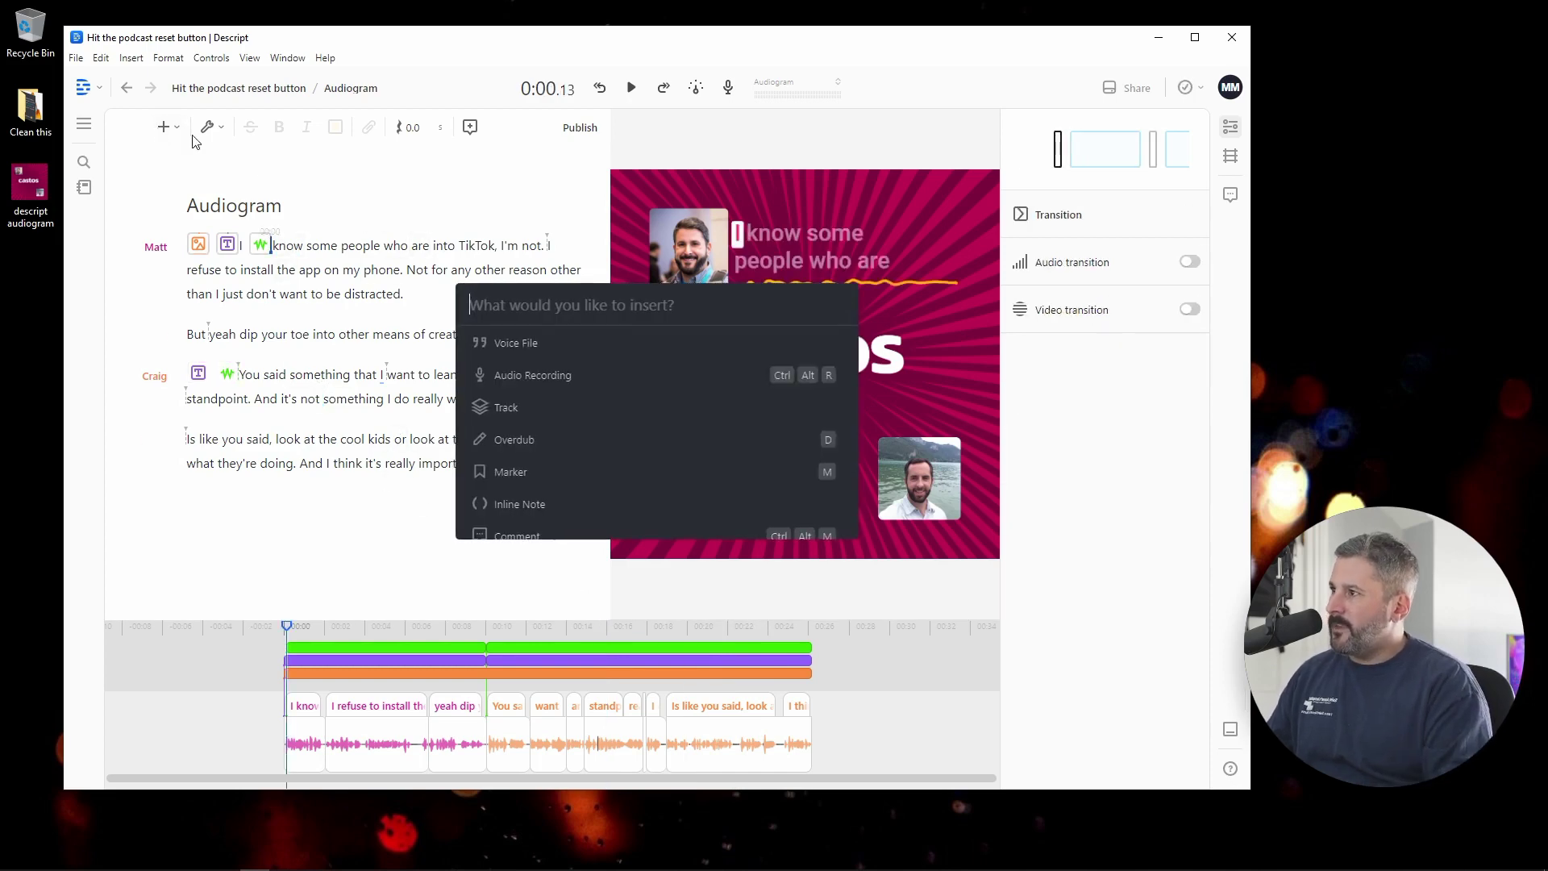
scroll(553, 468, down, 5)
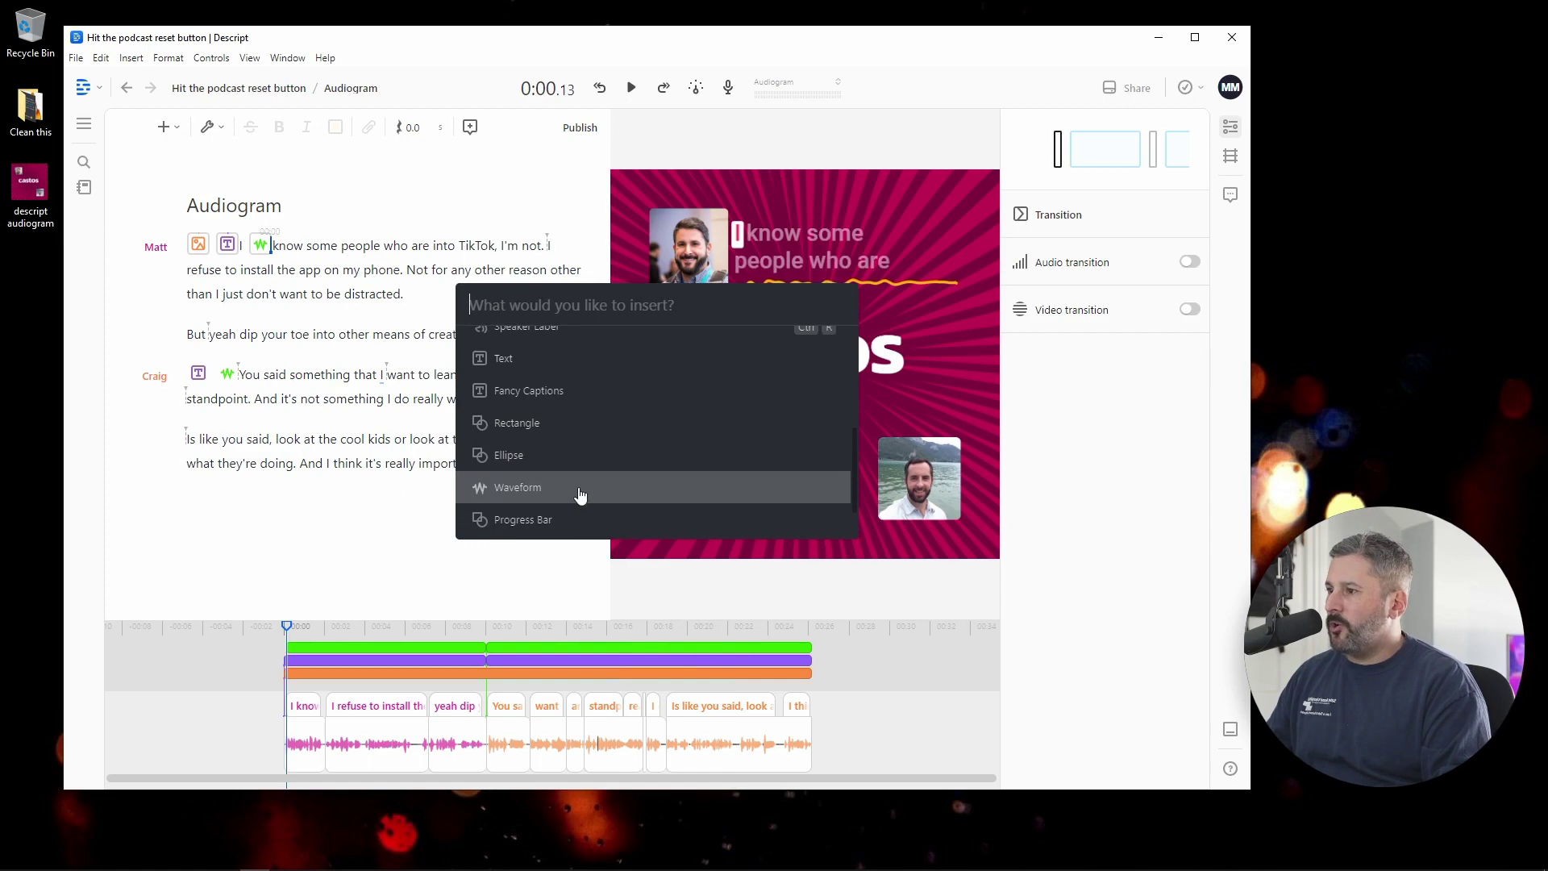
click(567, 519)
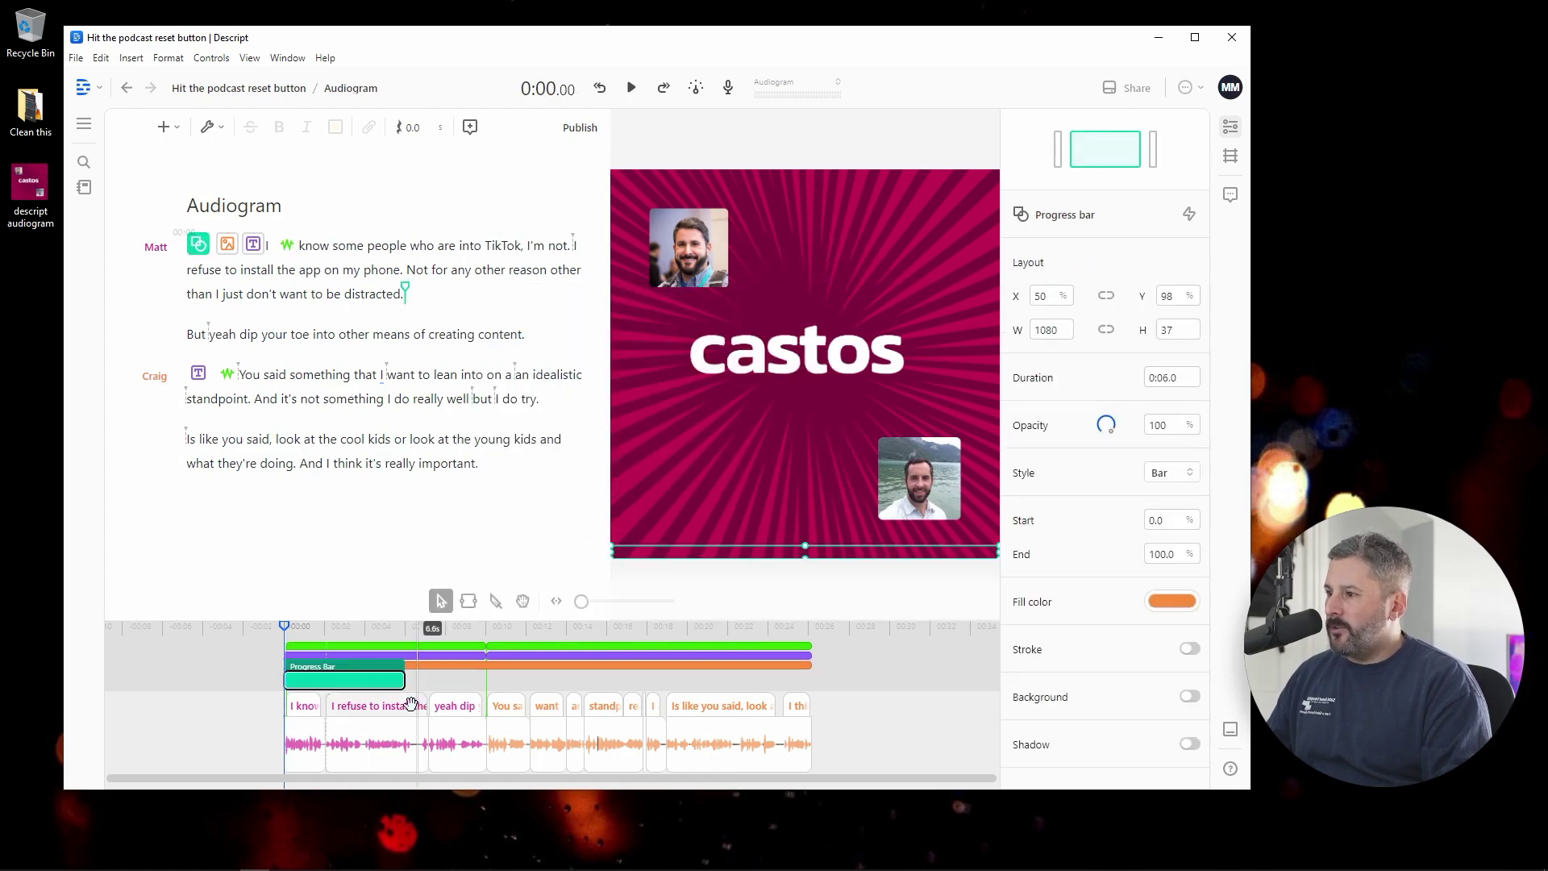
drag(404, 682, 794, 682)
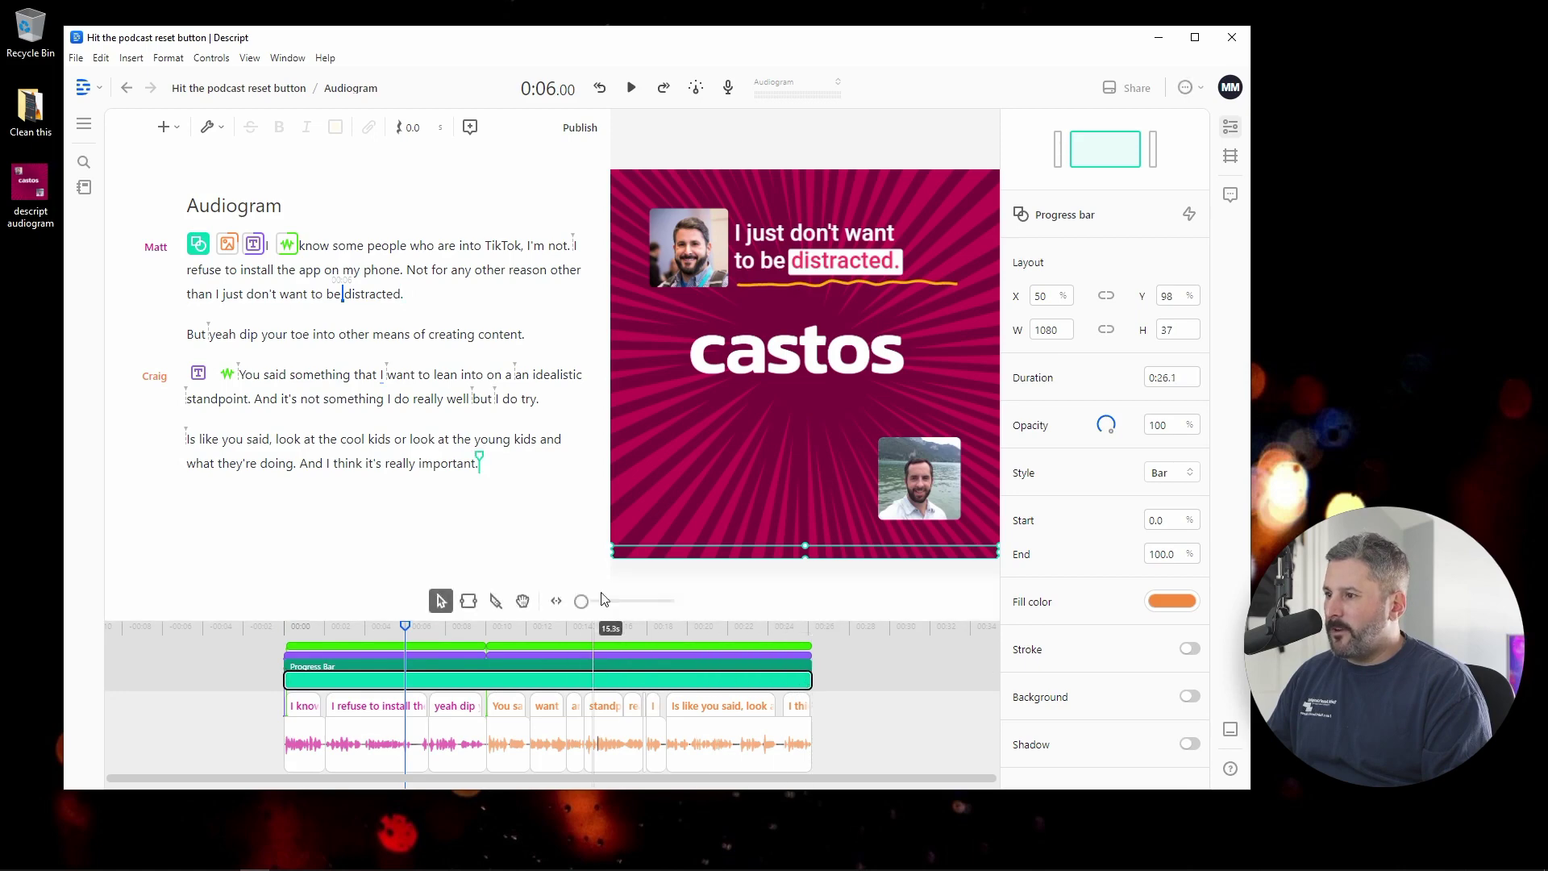
- Move the progress bar's layer in front of the background image and play to confirm it shows
click(330, 245)
key(Home)
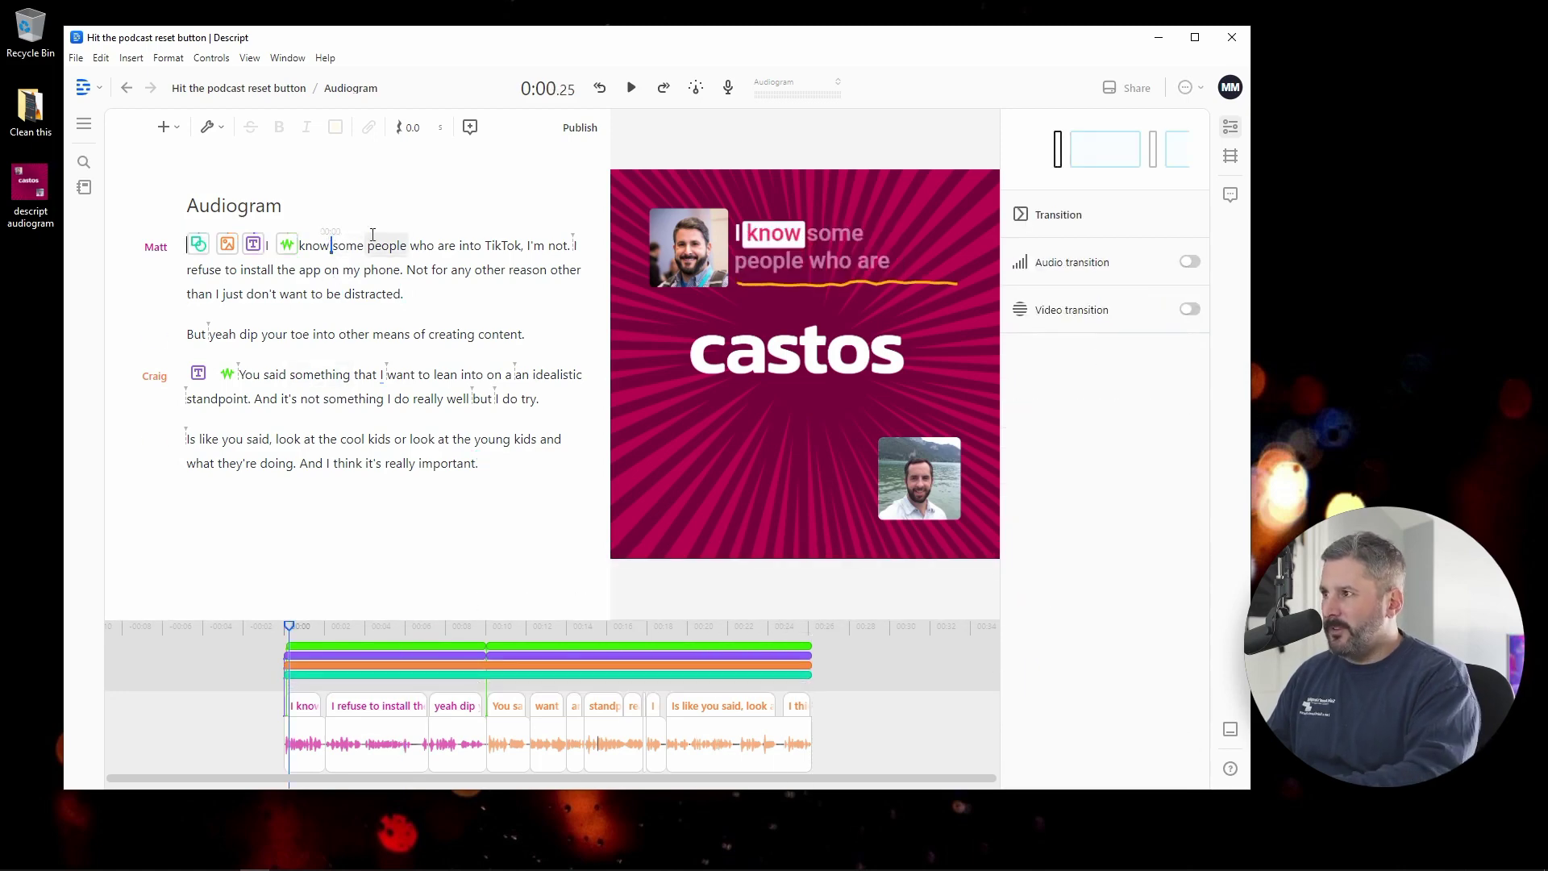
key(space)
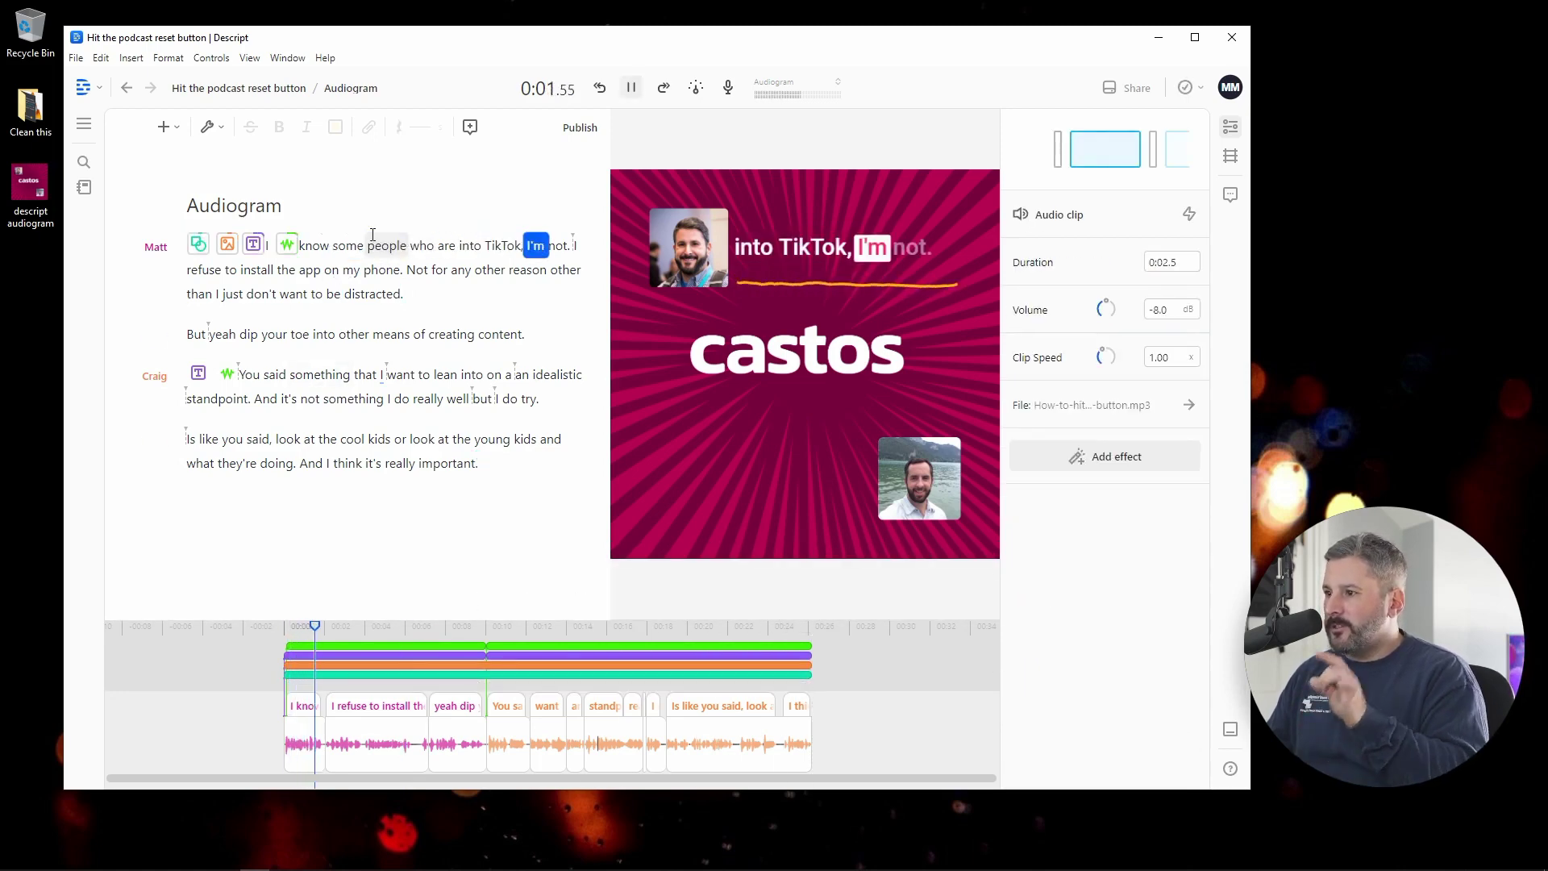
click(353, 625)
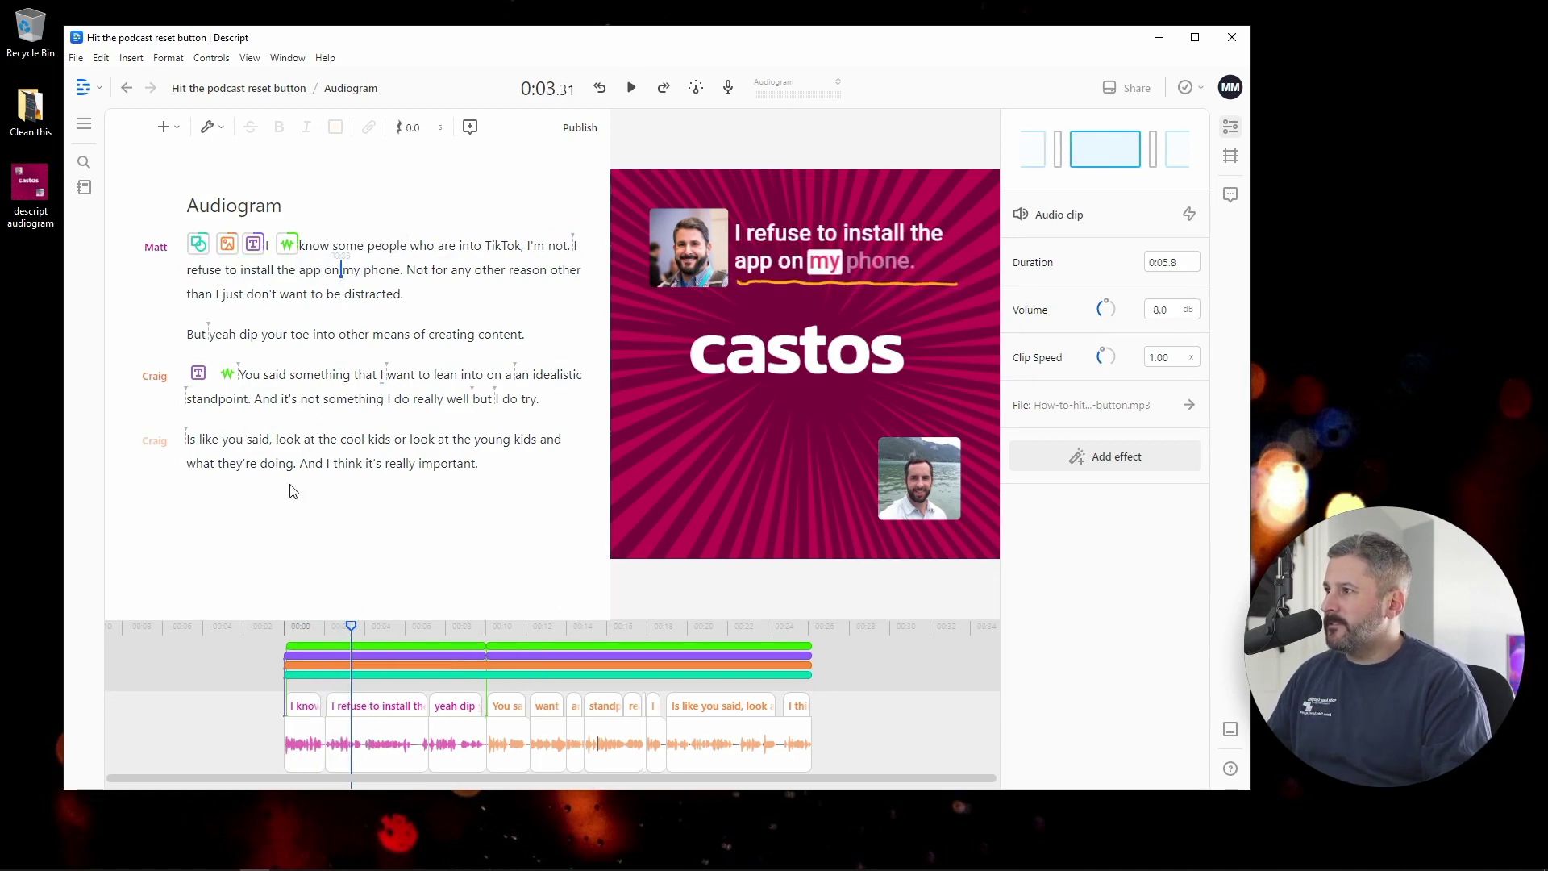
drag(199, 251, 294, 250)
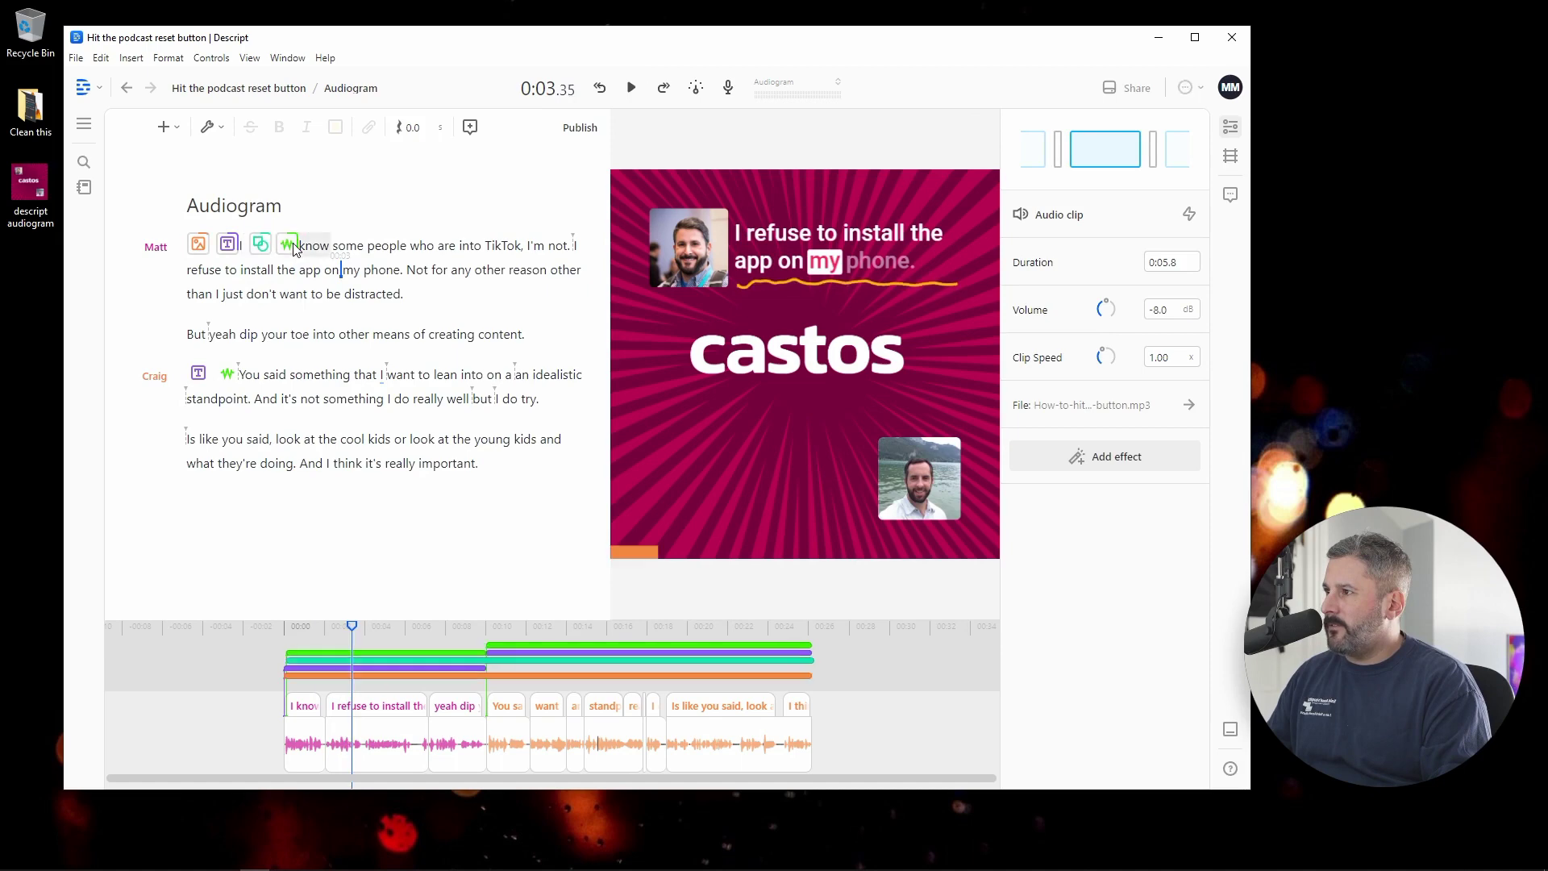
key(space)
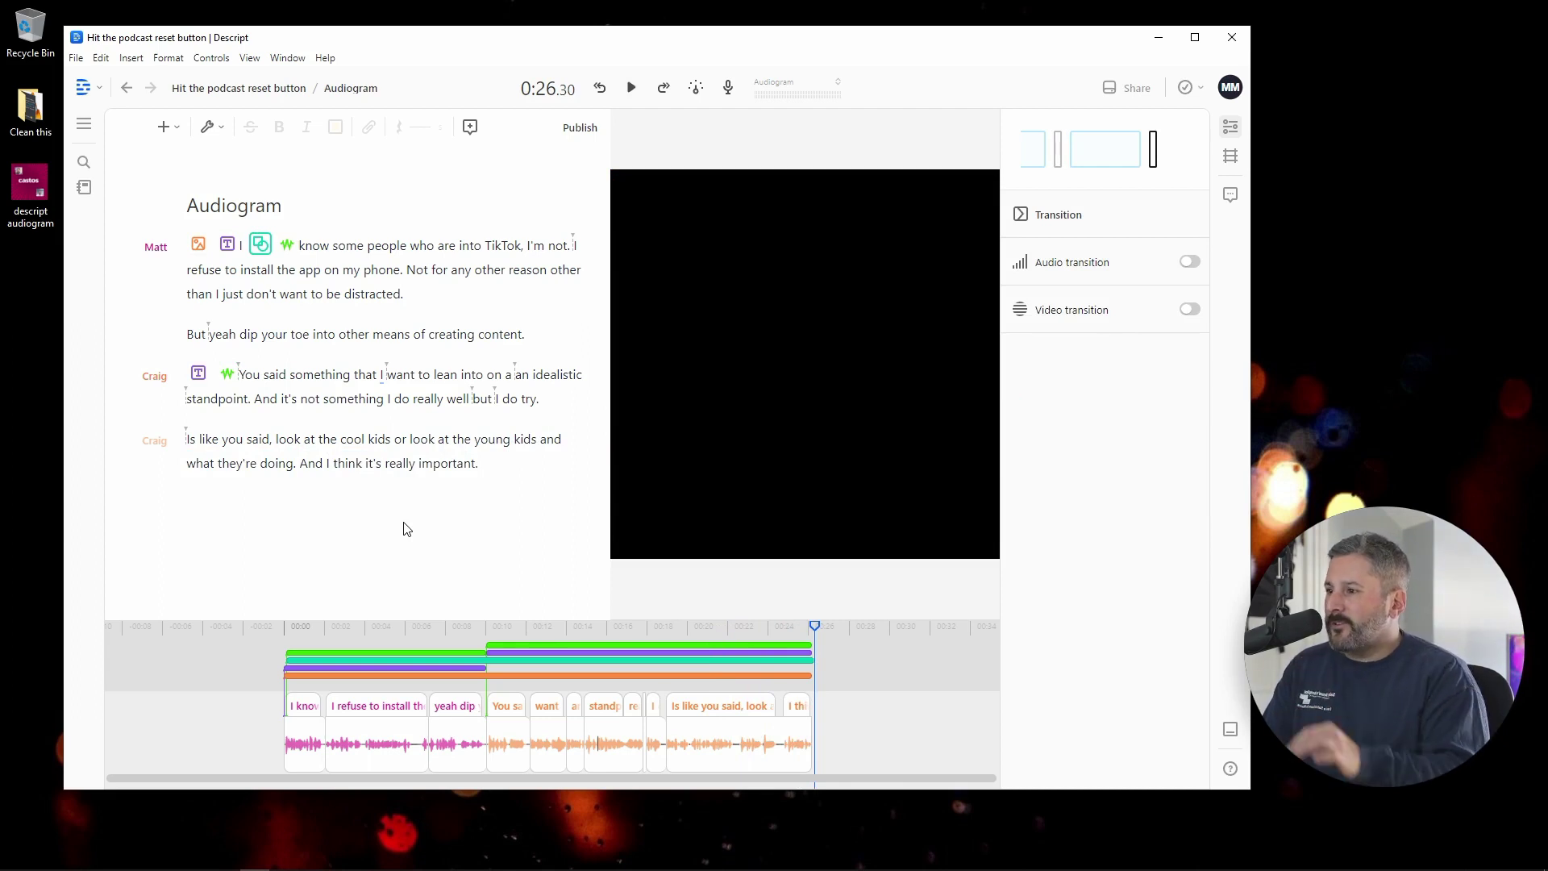
click(366, 627)
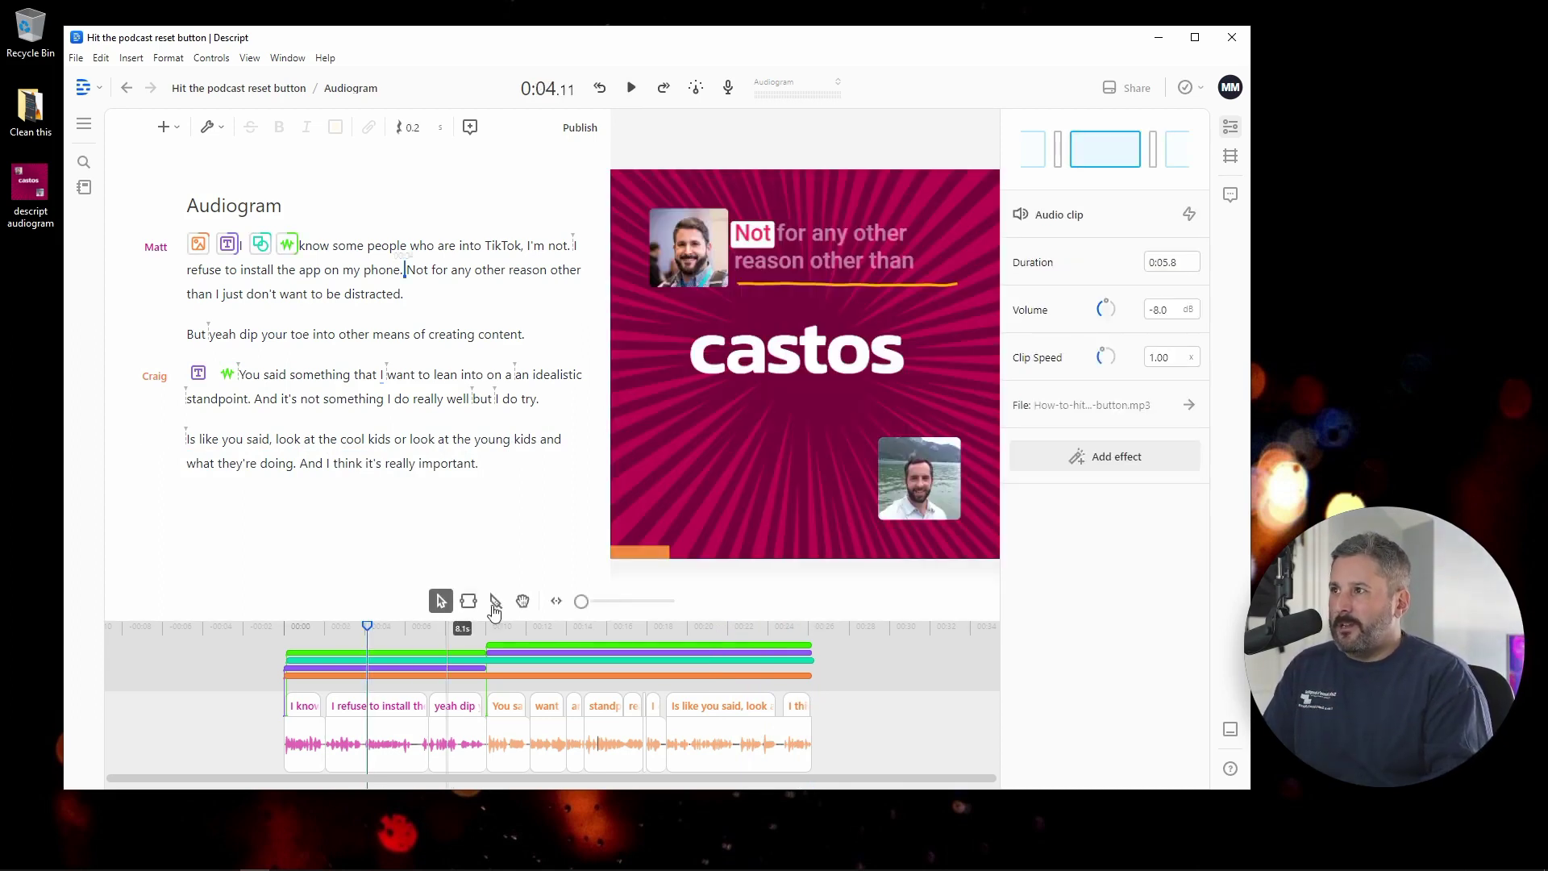
click(1122, 88)
click(559, 122)
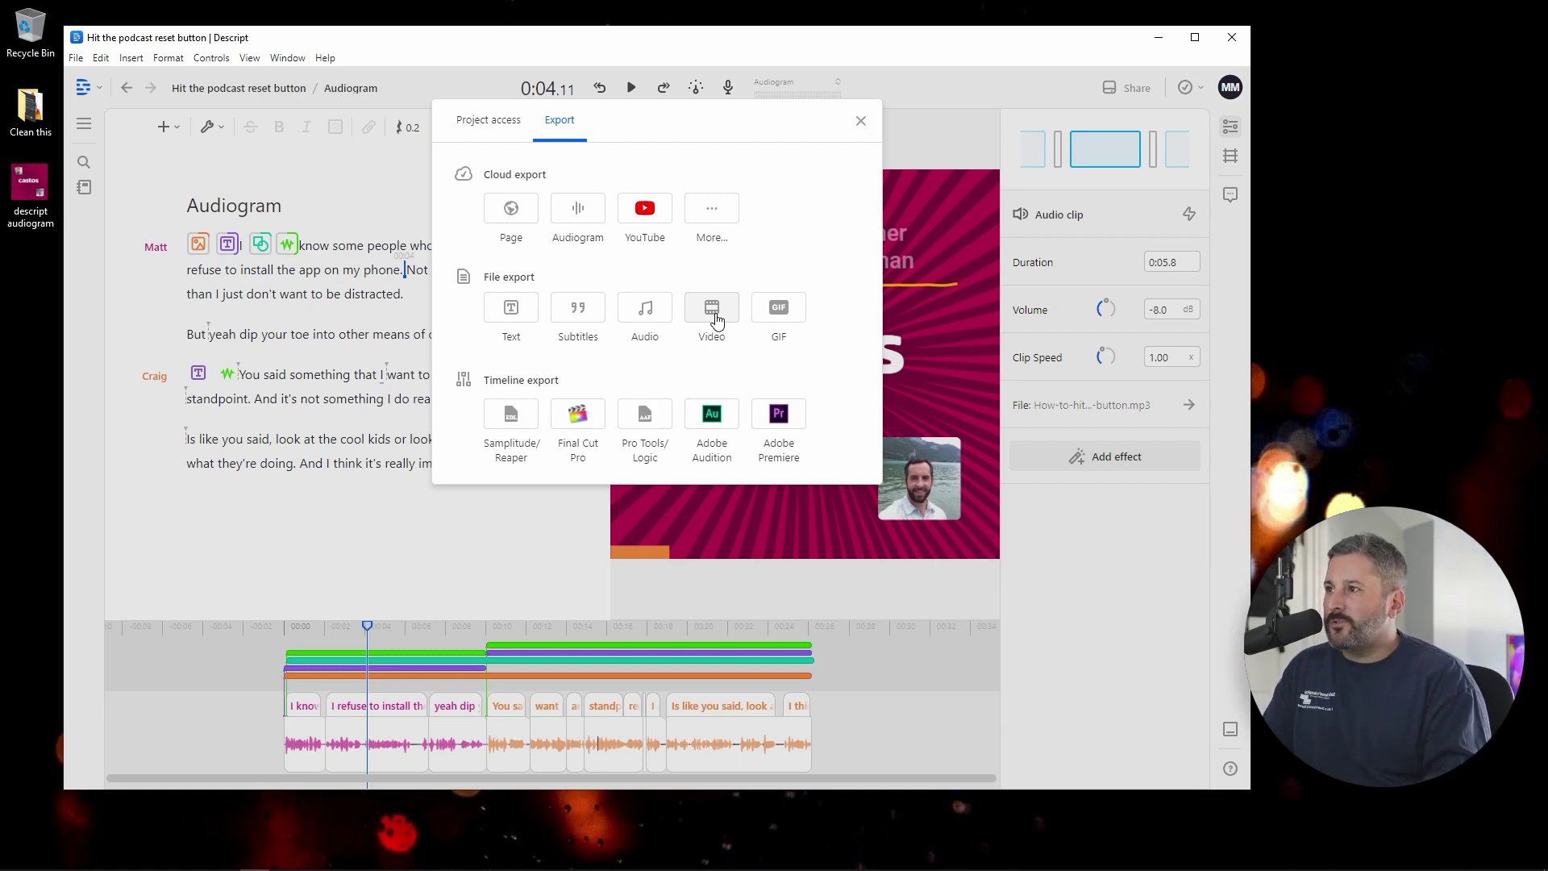
click(578, 211)
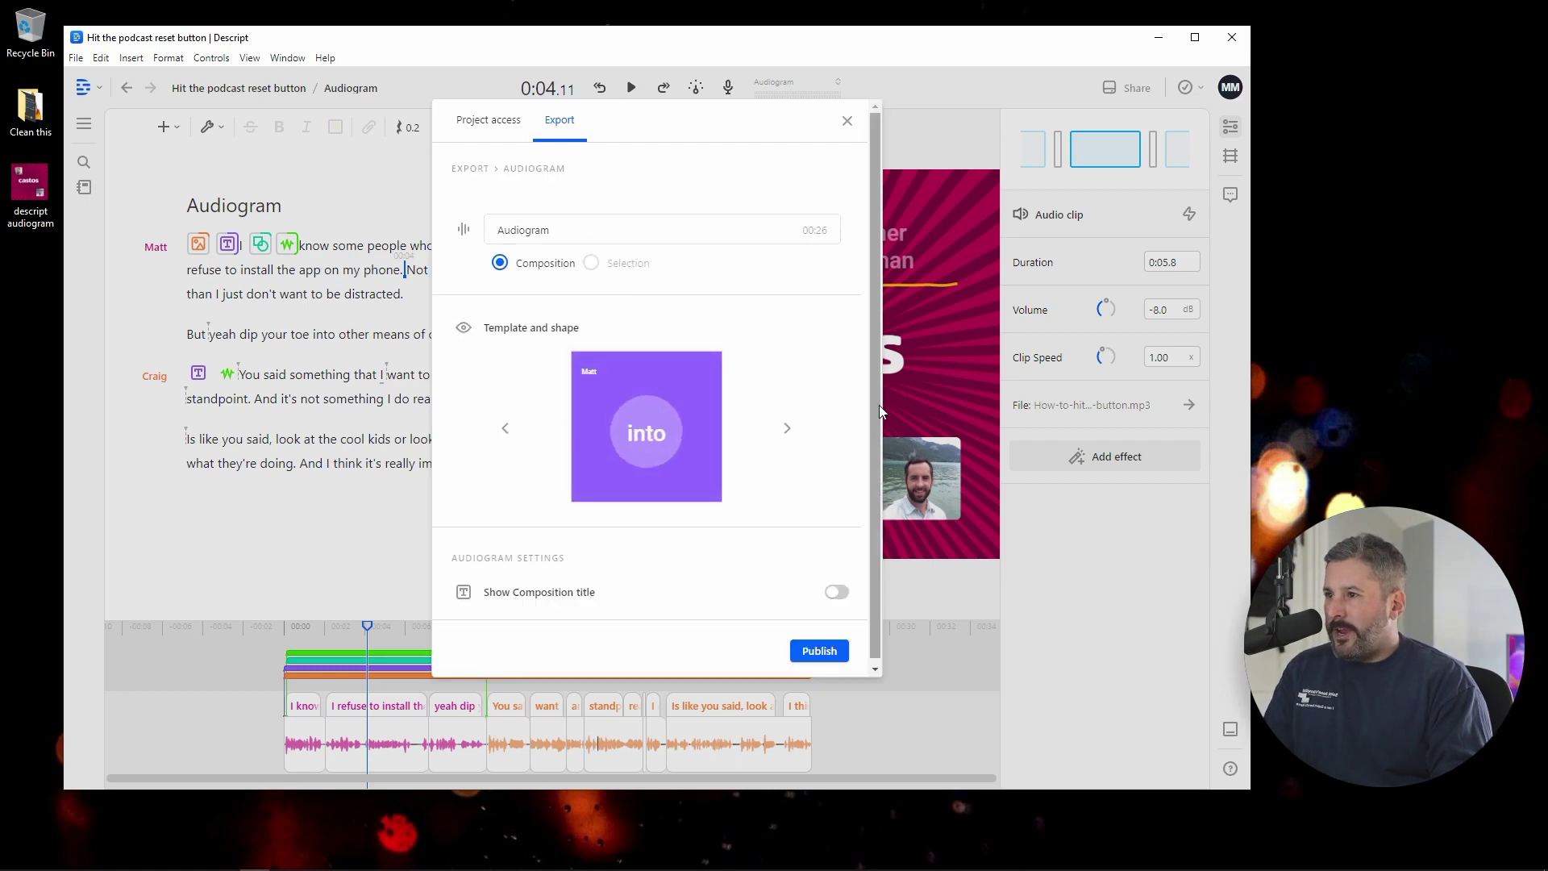
scroll(863, 416, down, 1)
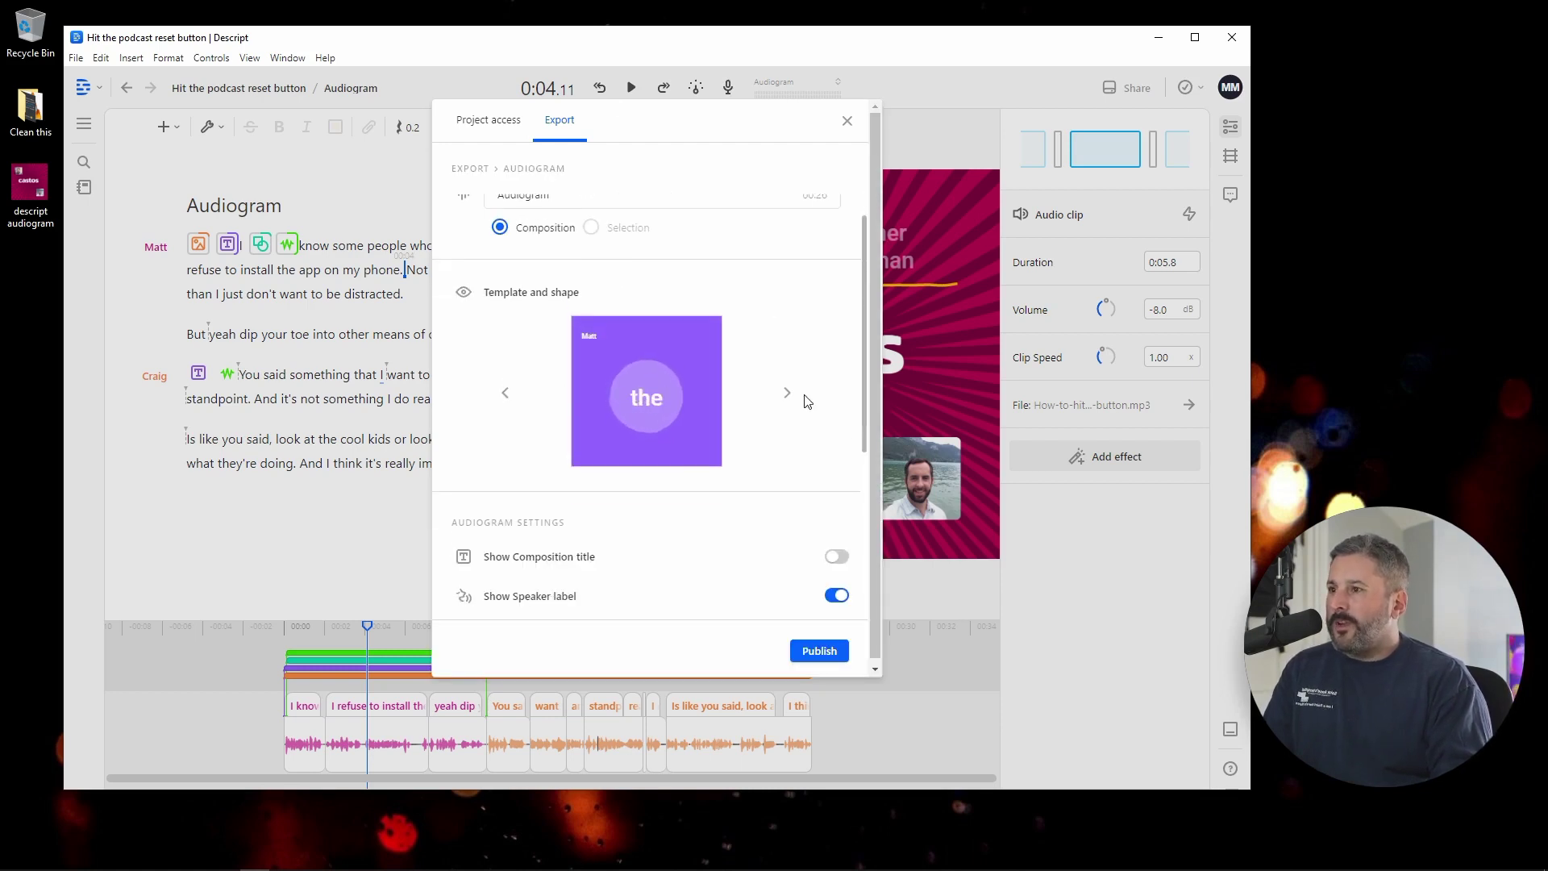
click(787, 395)
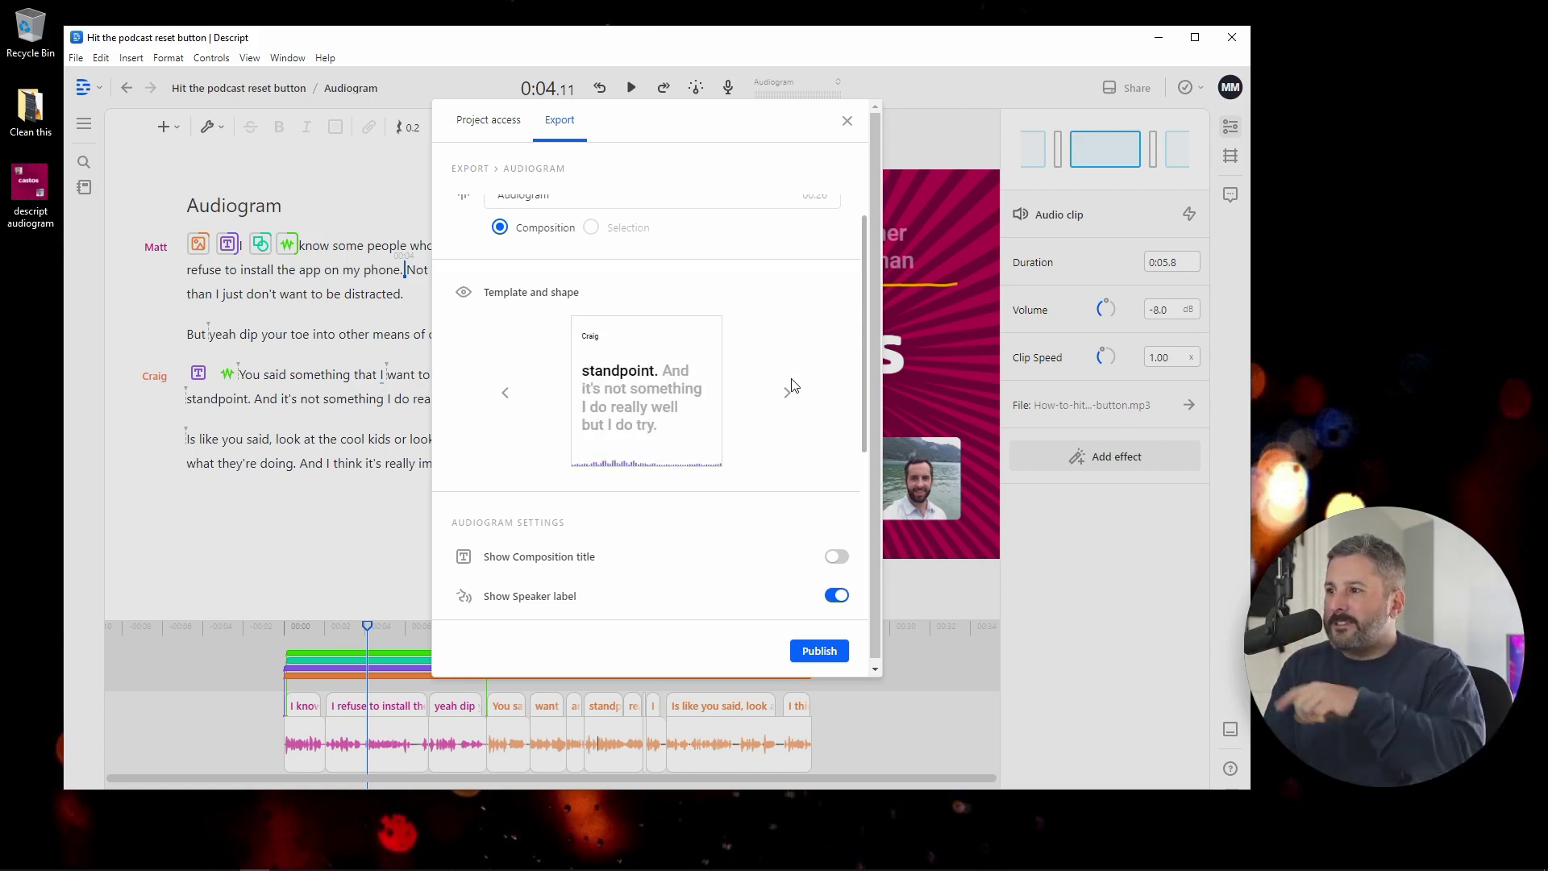
click(788, 394)
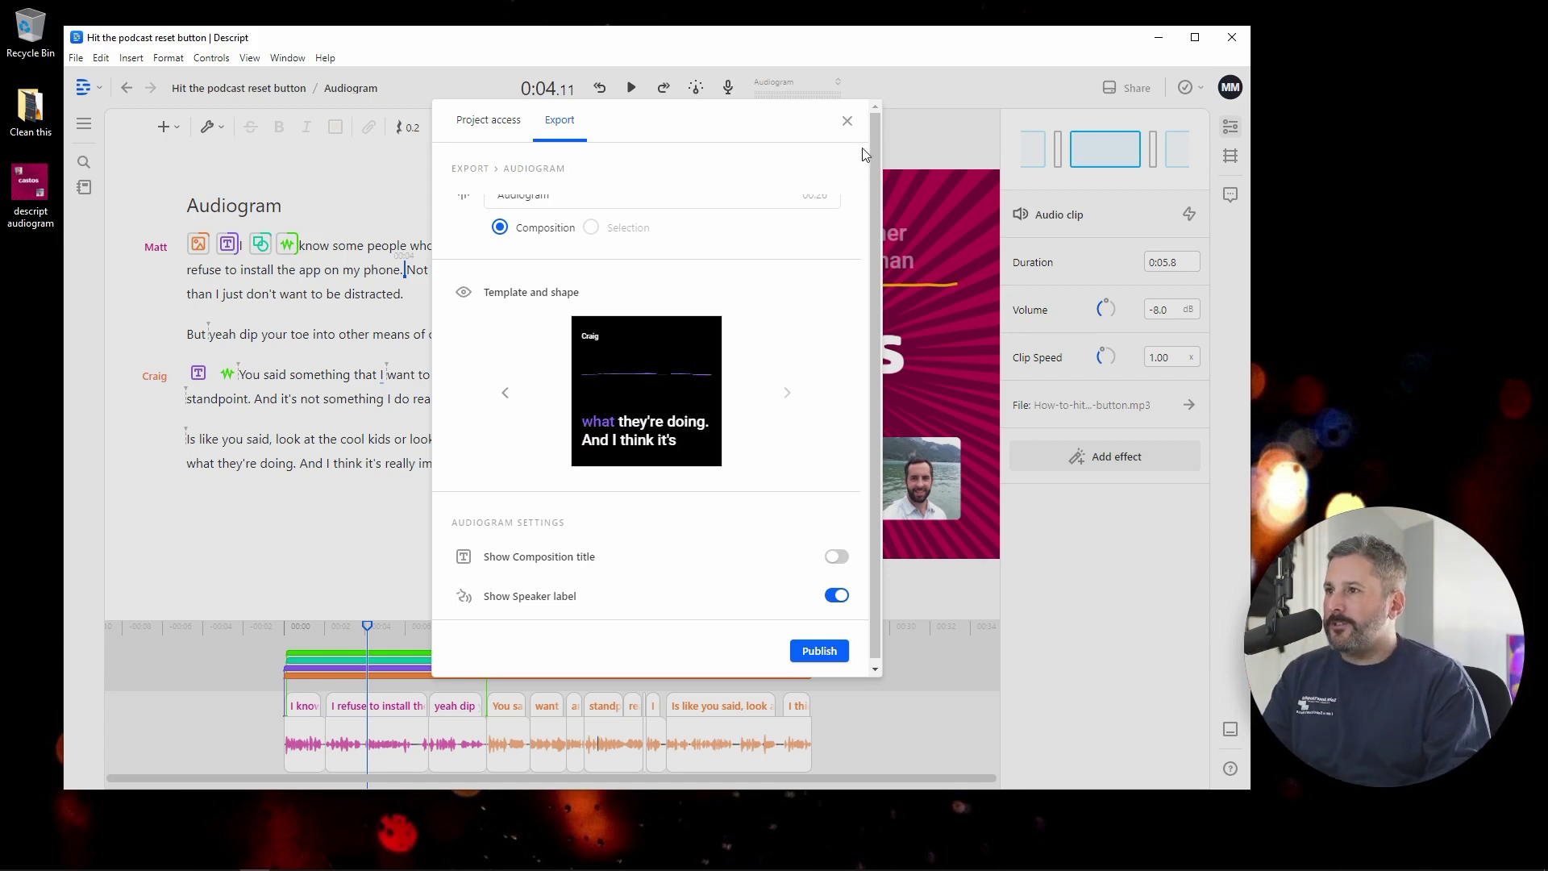
click(847, 122)
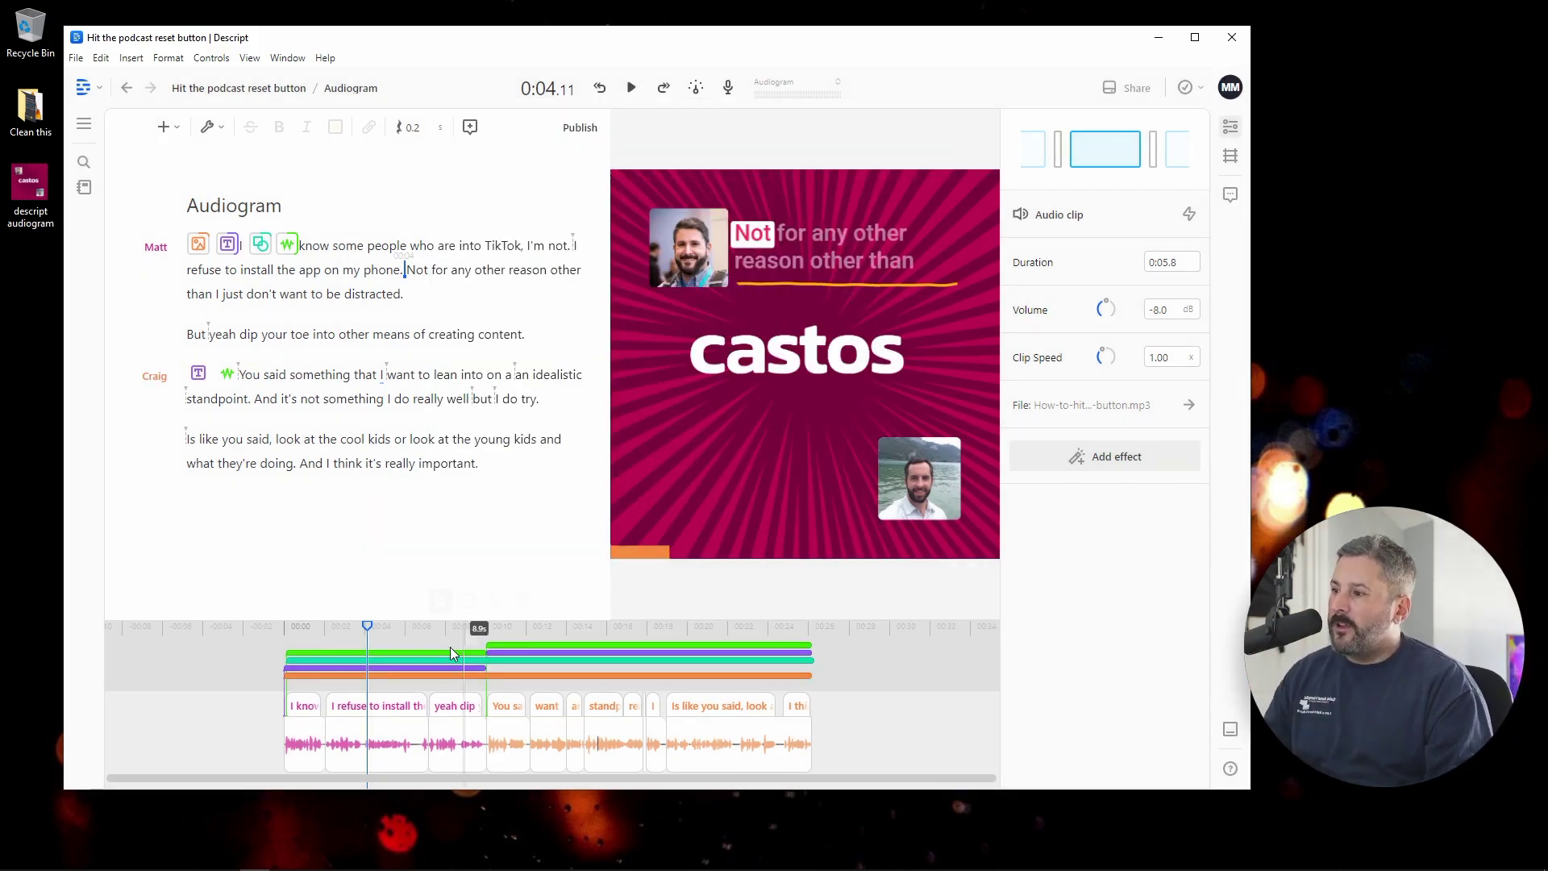
click(409, 637)
key(space)
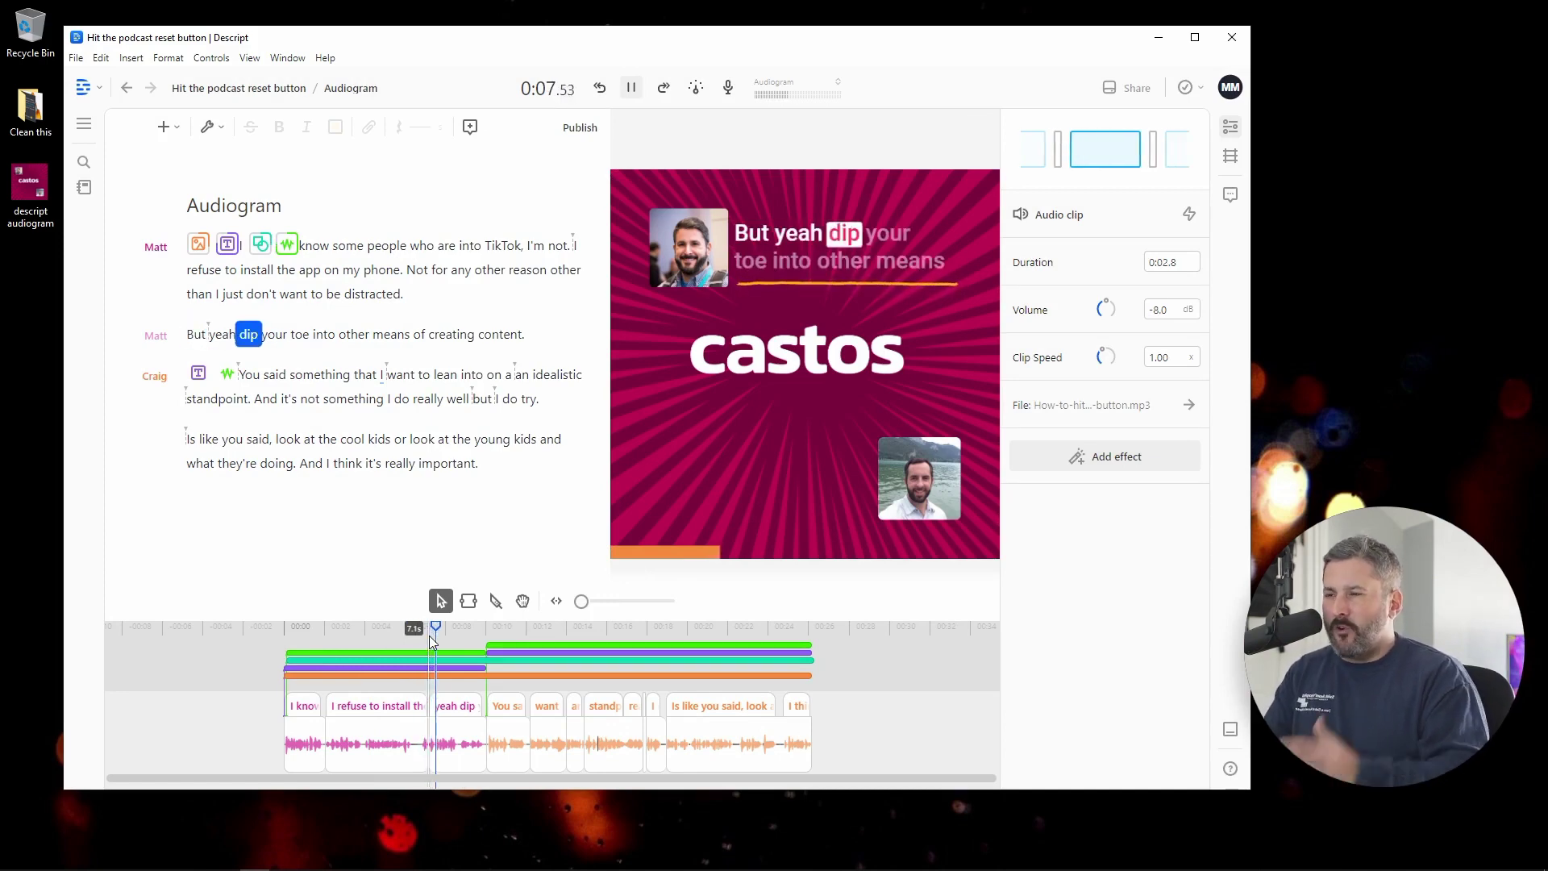